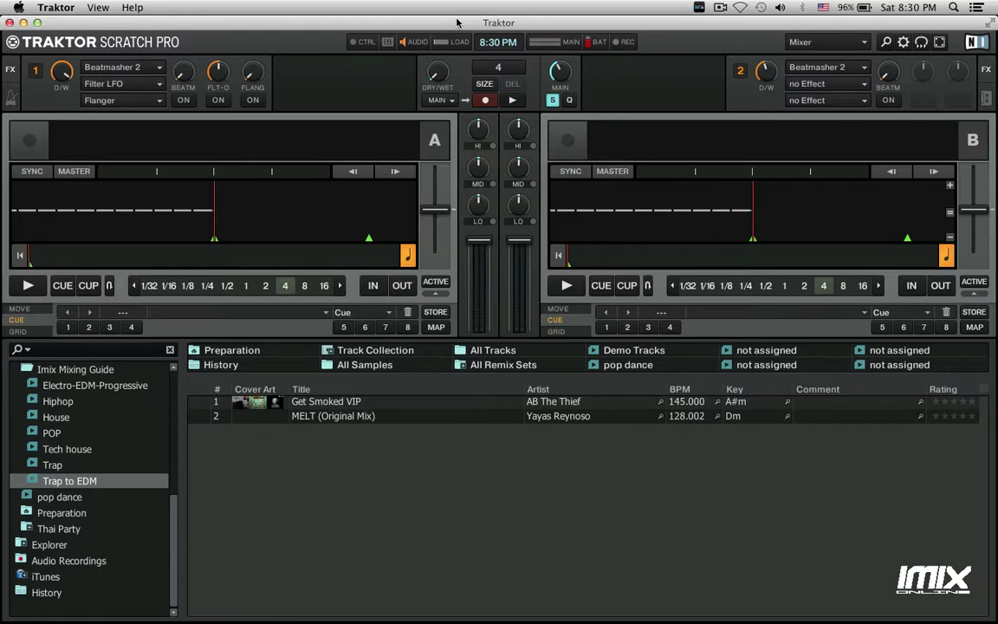
Look through the Trap and POP playlists in the Imix Mixing Guide folder
mouse_move(598, 620)
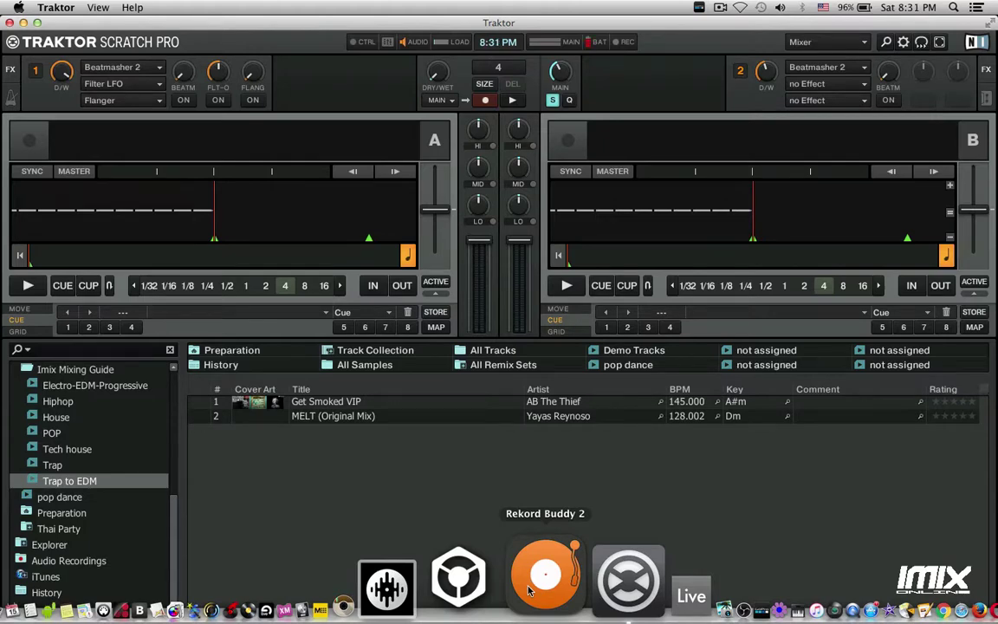
left_click(54, 465)
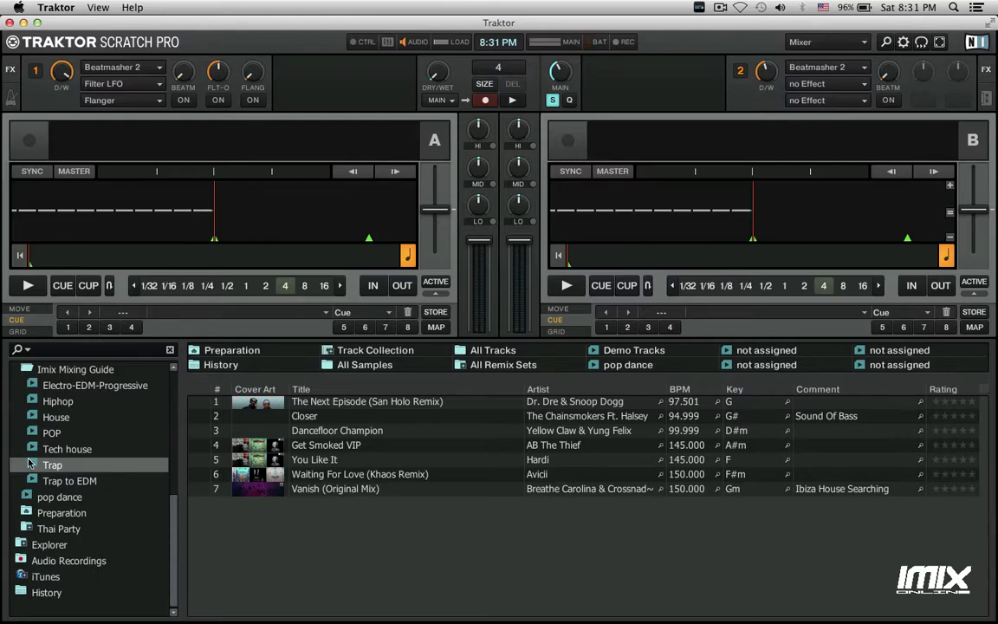
left_click(52, 433)
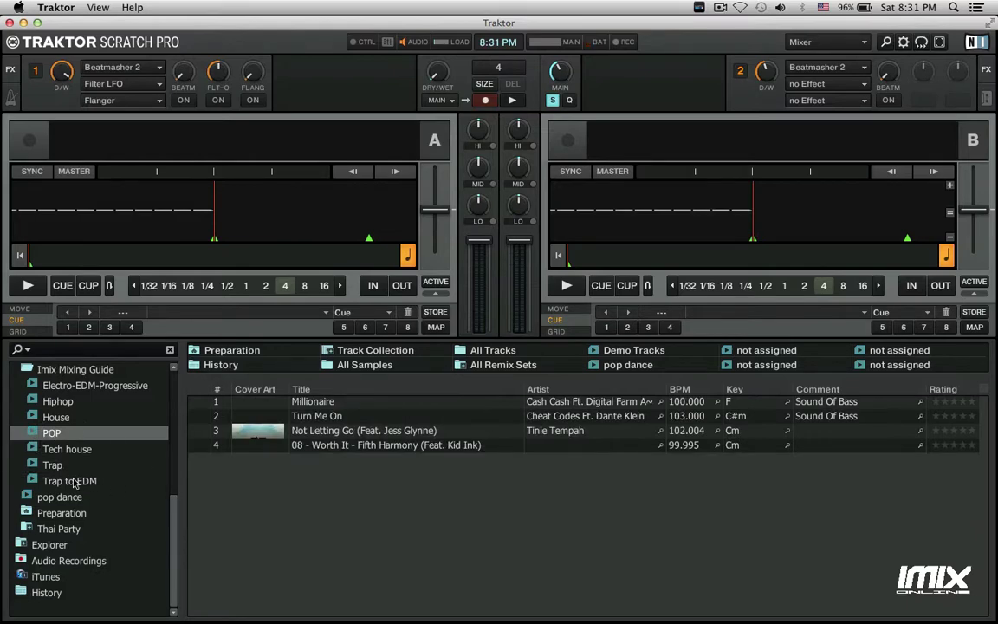
Collapse the Imix Mixing Guide folder, then create a playlist named "imix rek" under Playlists and open it
left_click(22, 372)
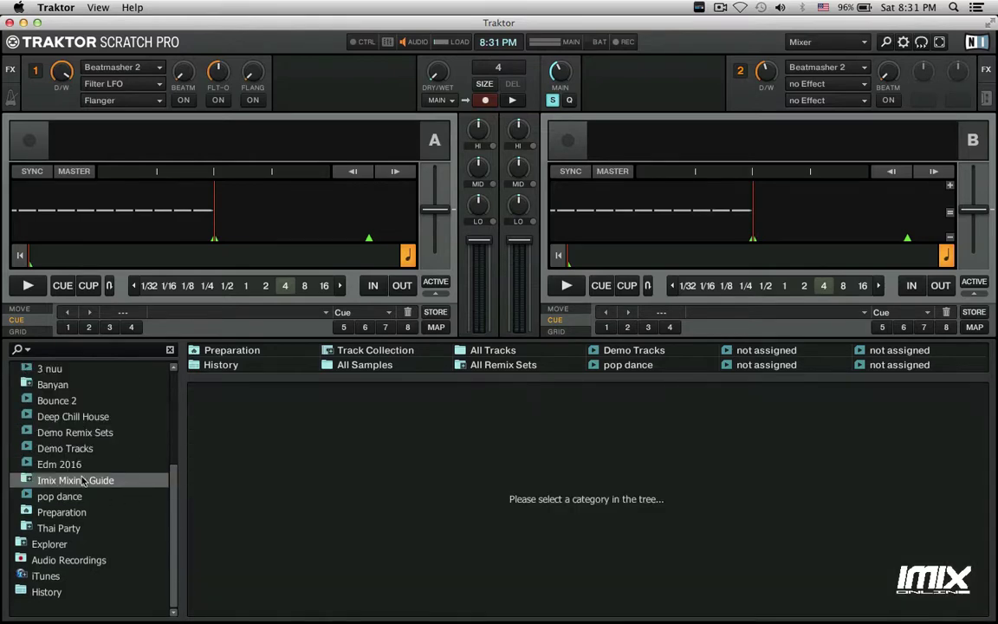
scroll(82, 480, "up", 5)
left_click(59, 515)
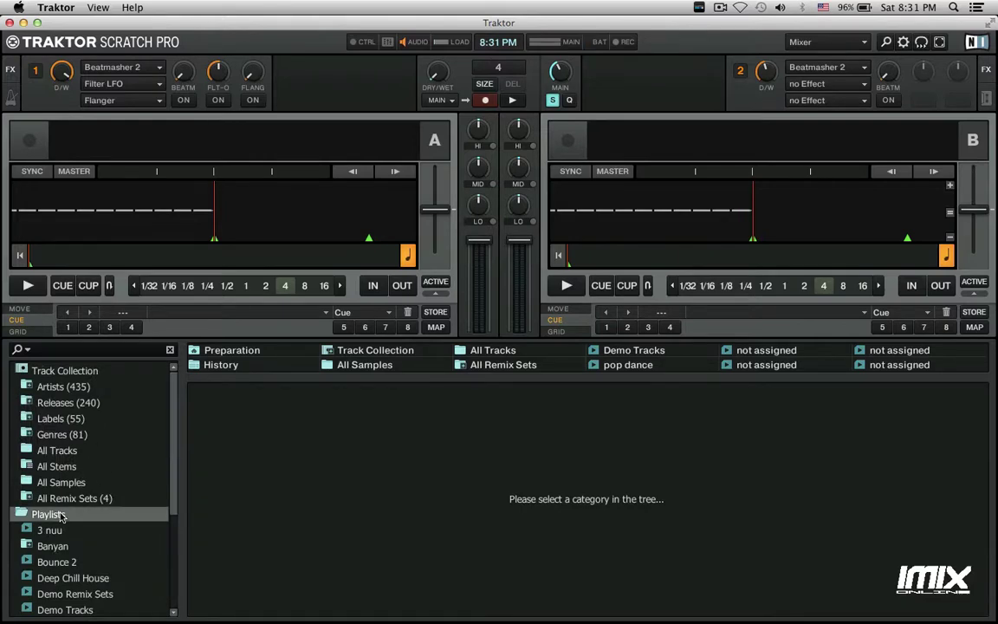
right_click(60, 517)
left_click(86, 525)
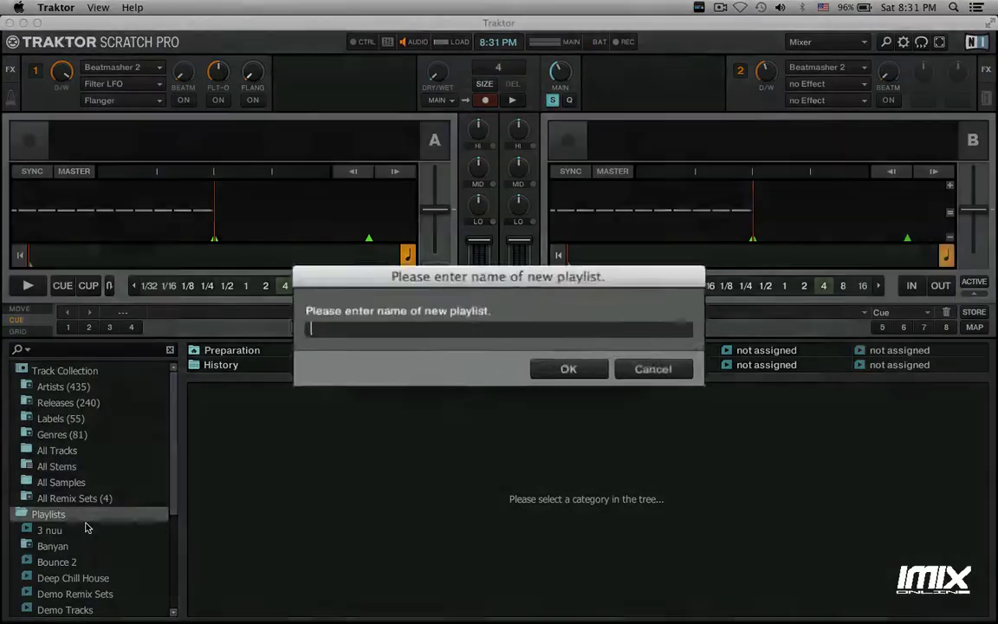
type("imix")
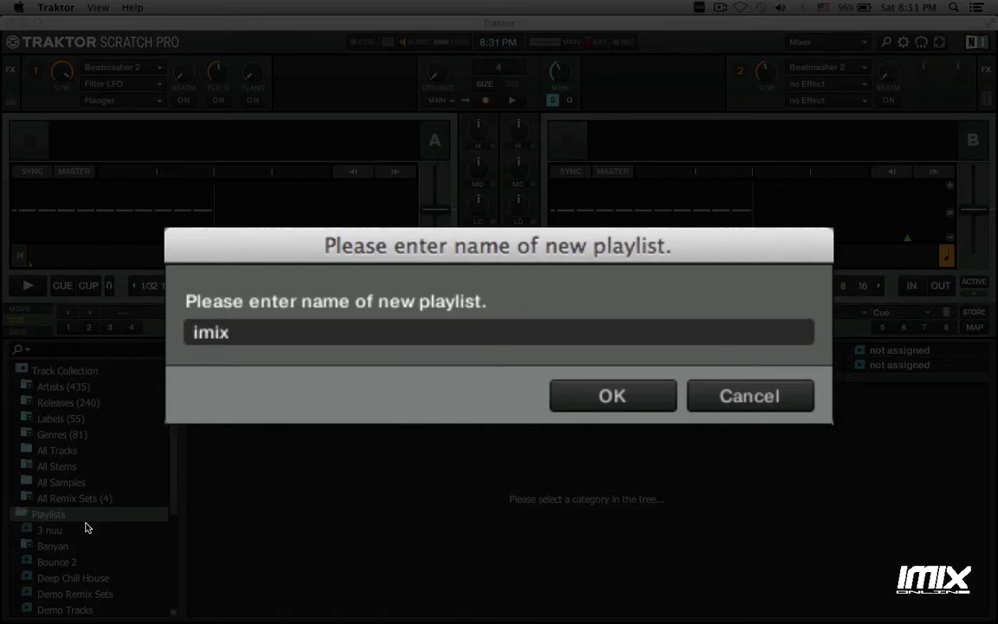
type(" rek")
key("Return")
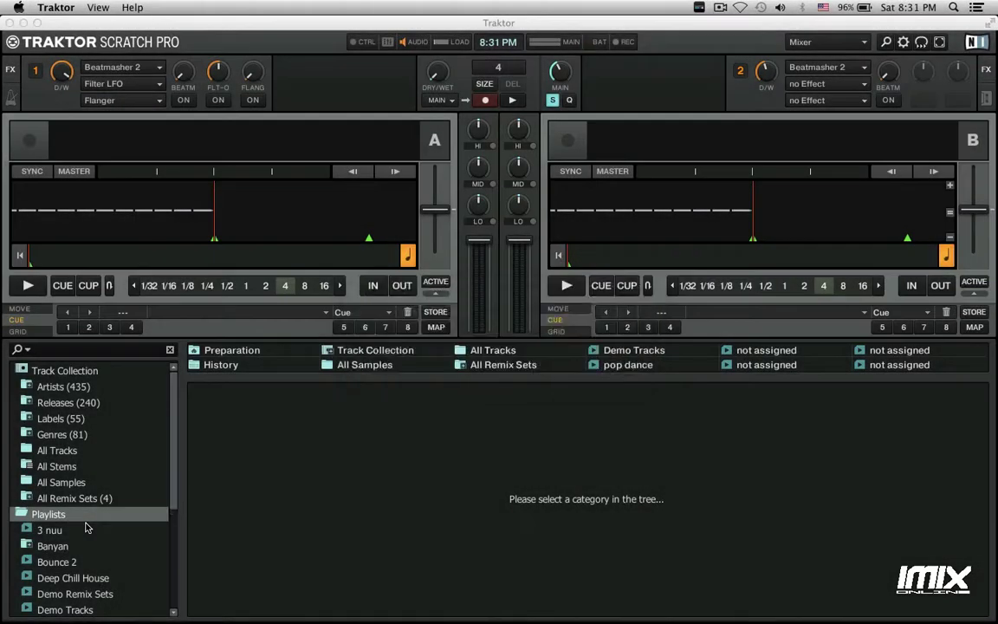
scroll(101, 497, "down", 5)
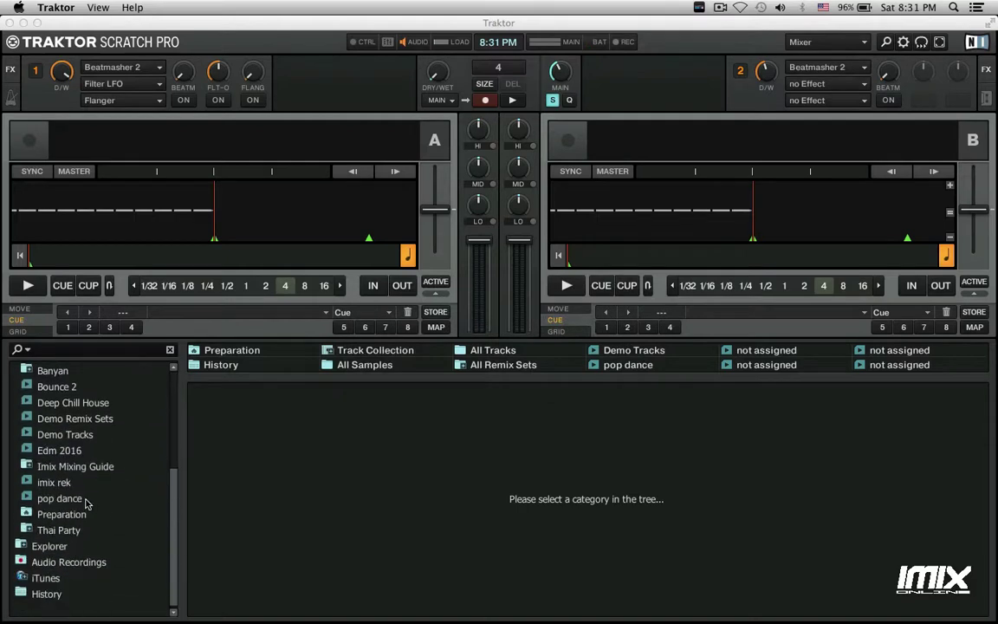
left_click(63, 486)
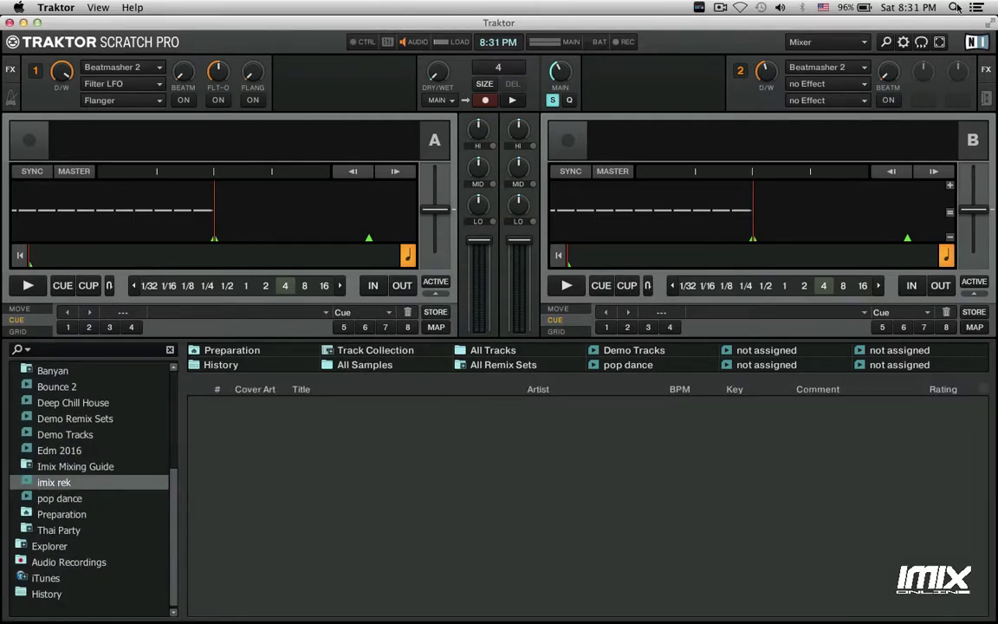
Move the Traktor window aside to uncover the desktop and open Macintosh HD in Finder
left_click_drag(892, 23, 820, 23)
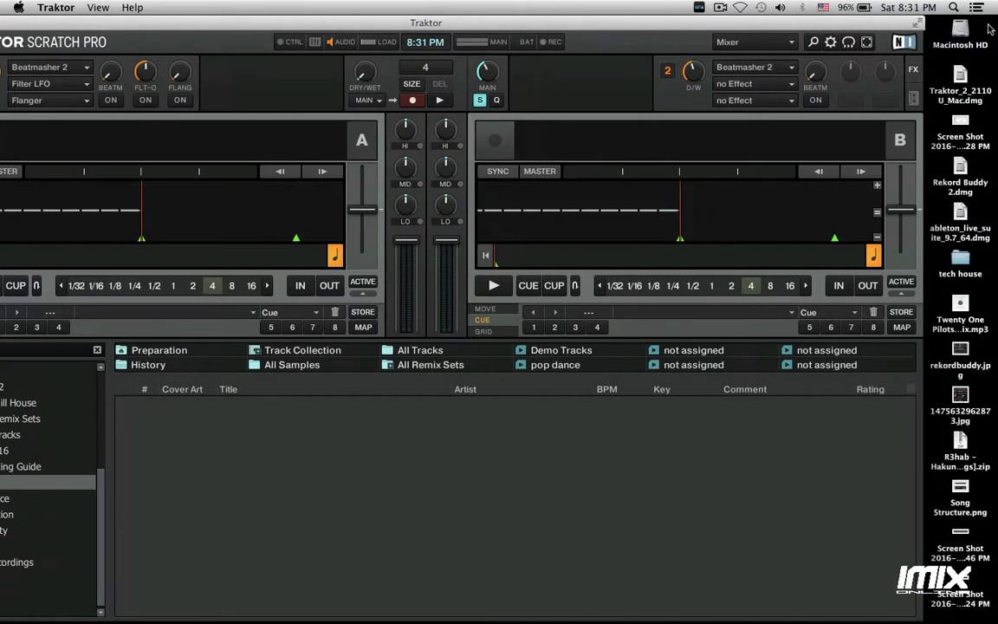
left_click(963, 32)
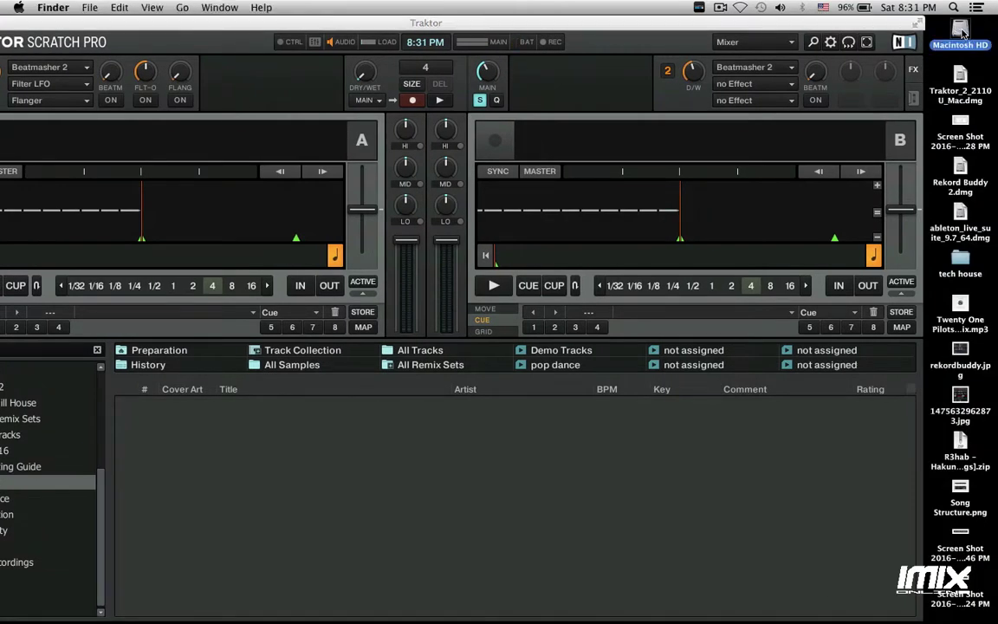
double_click(963, 33)
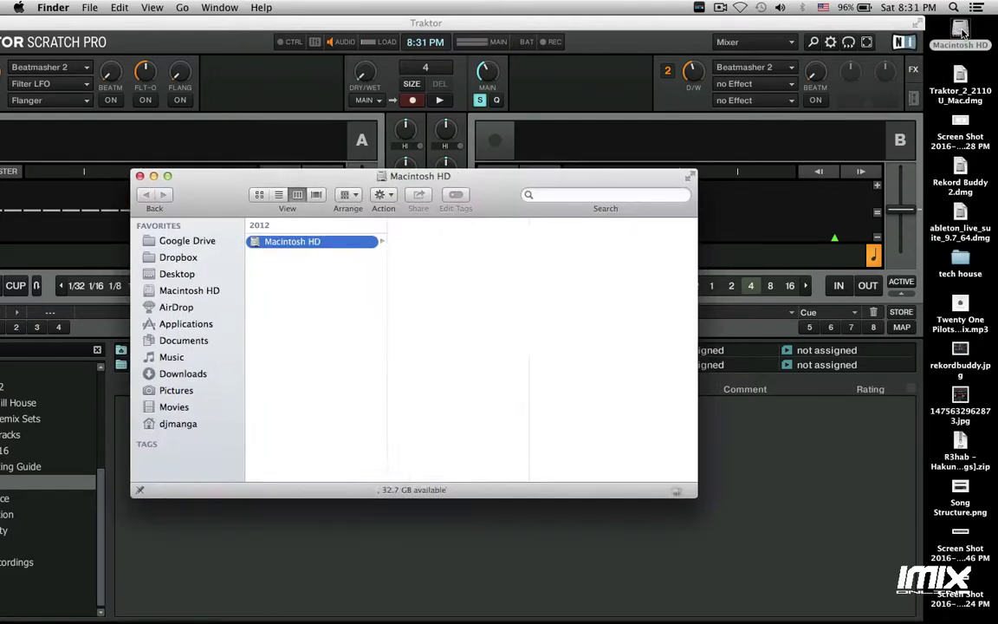
Browse from Music through music load, oct 2016 and house to the VA-We_Are_Serious_About_House_Music-WEB-2016-iHR folder
left_click(178, 359)
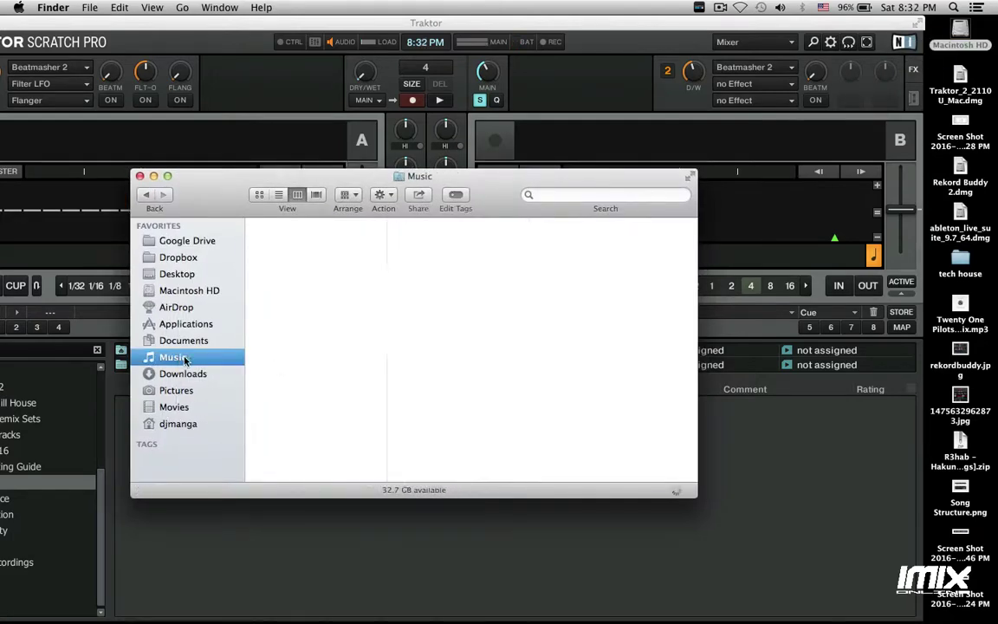
scroll(297, 380, "down", 10)
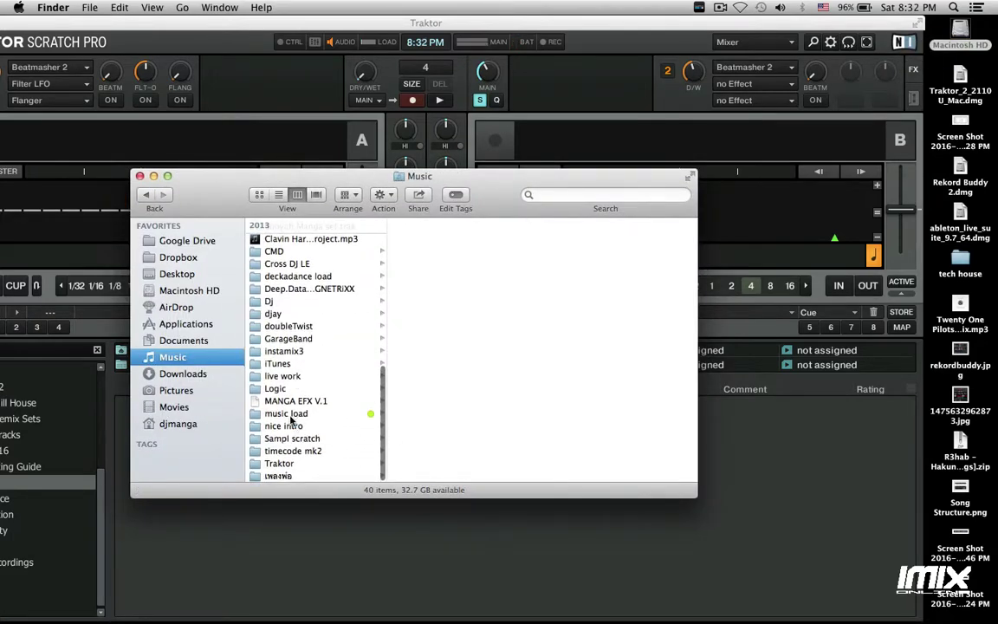
left_click(275, 412)
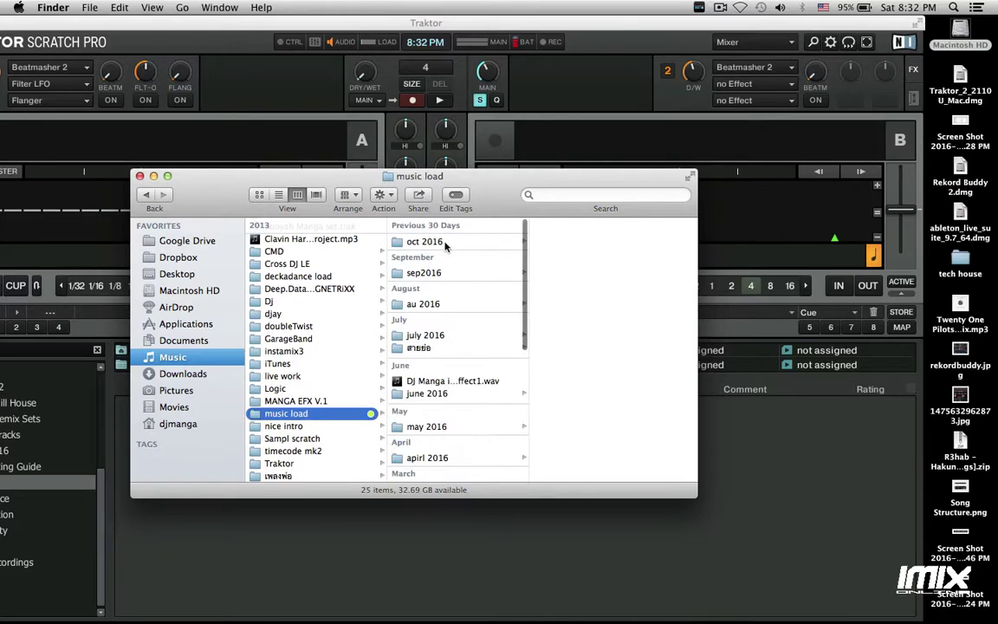
left_click(444, 242)
left_click(582, 242)
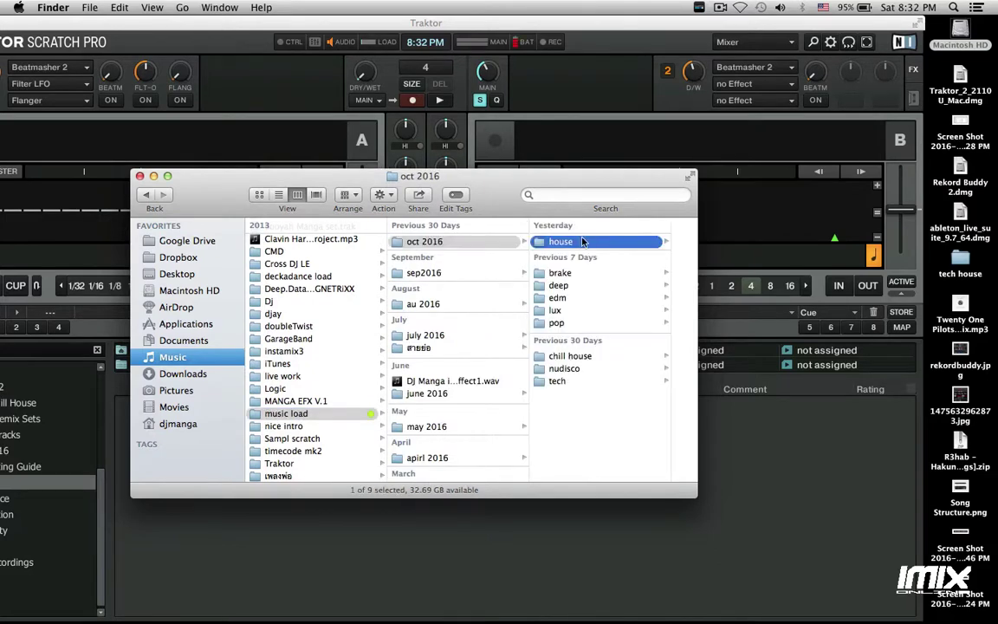
key("Right")
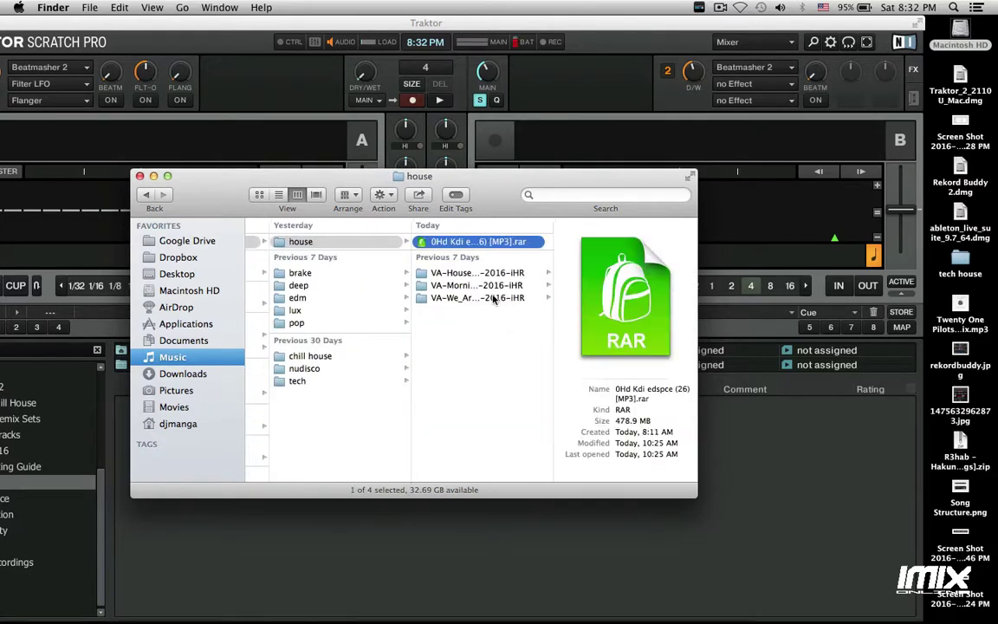
left_click(494, 298)
key("Right")
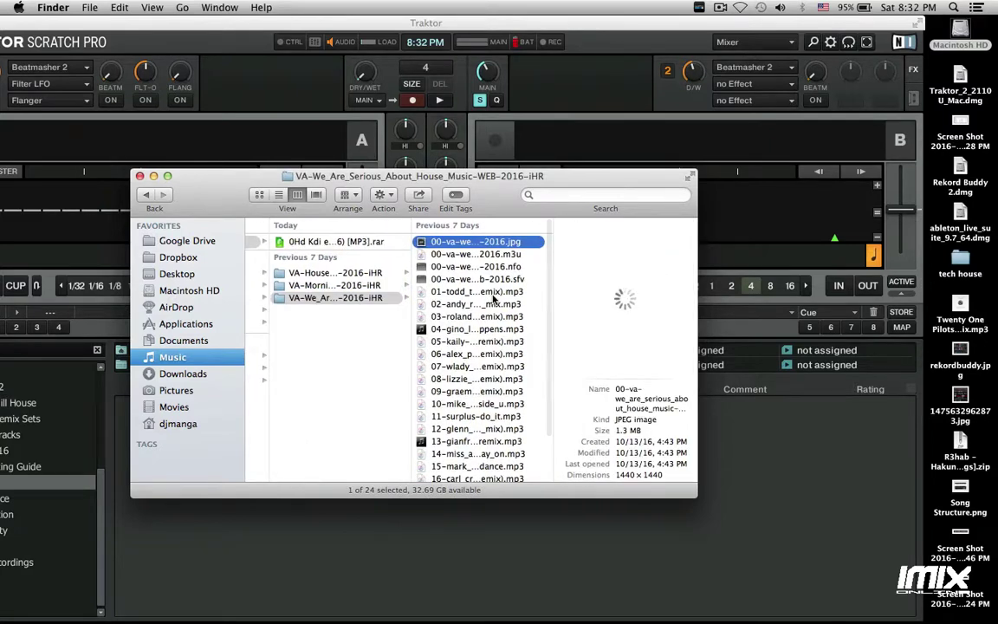
Add the folder's first three MP3 tracks, 01 to 03, to the imix rek playlist and analyze them with the All option
key("Down")
key("Down")
key("Down")
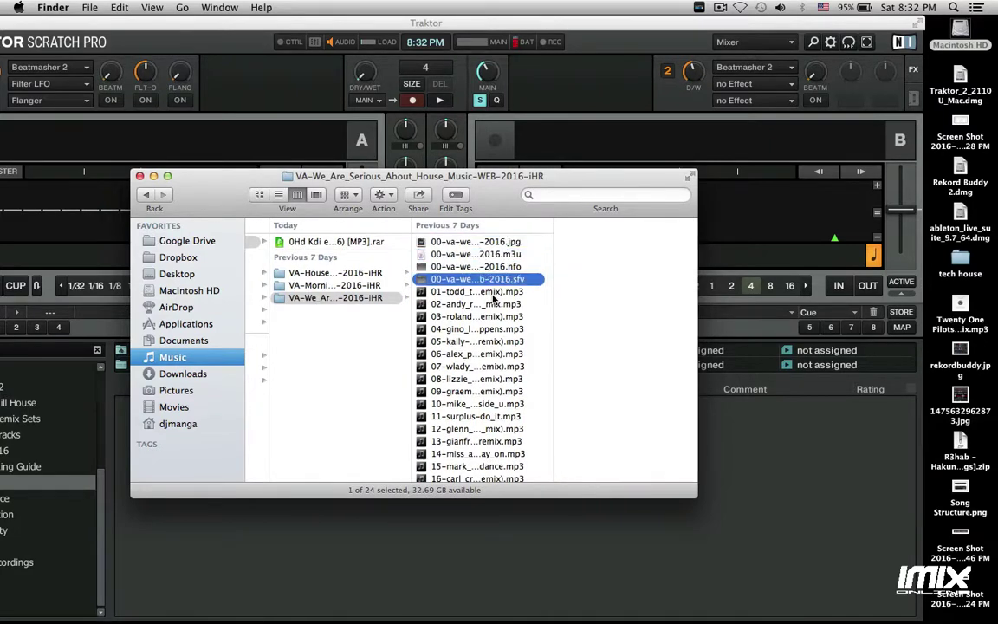
key("Down")
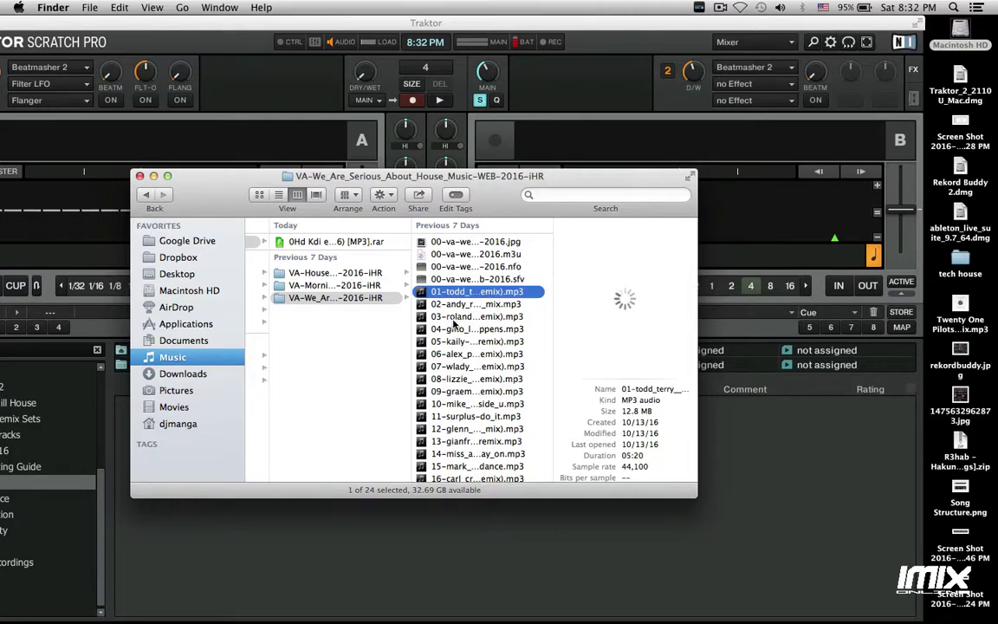
left_click(453, 323, "shift")
left_click_drag(453, 324, 777, 448)
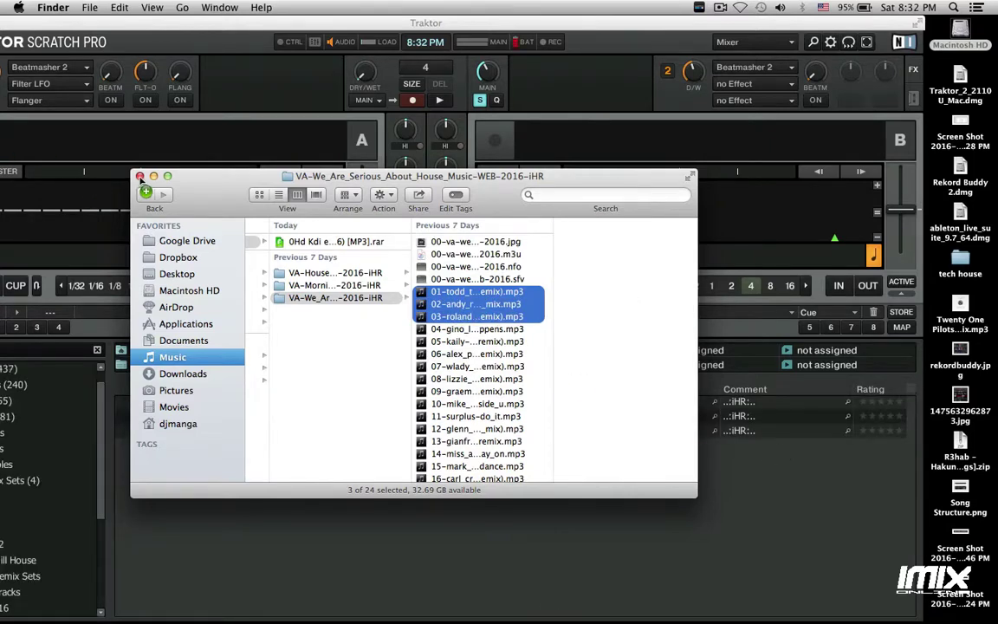
left_click(443, 163)
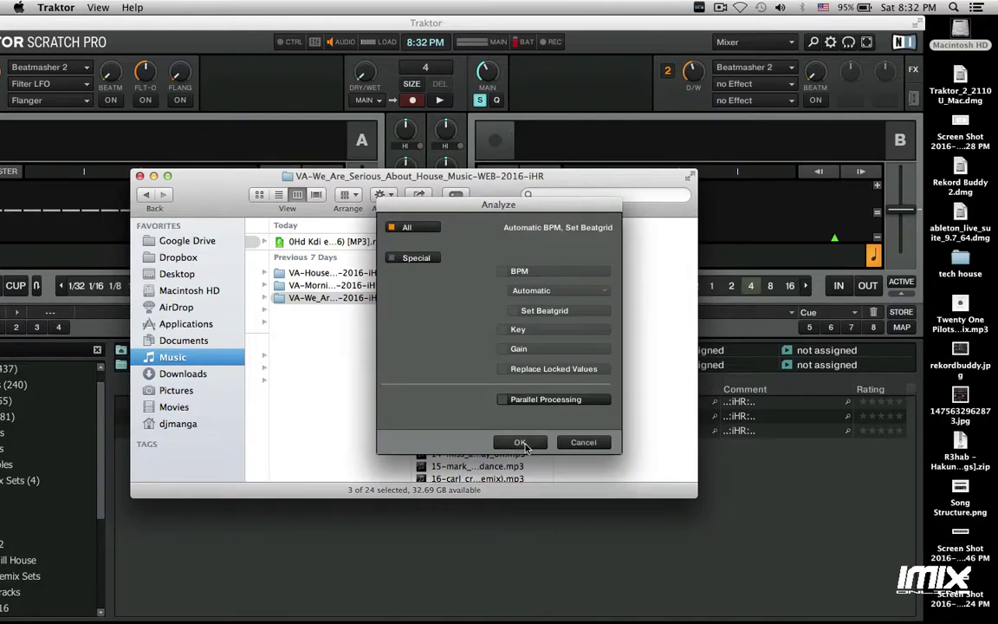
left_click(522, 443)
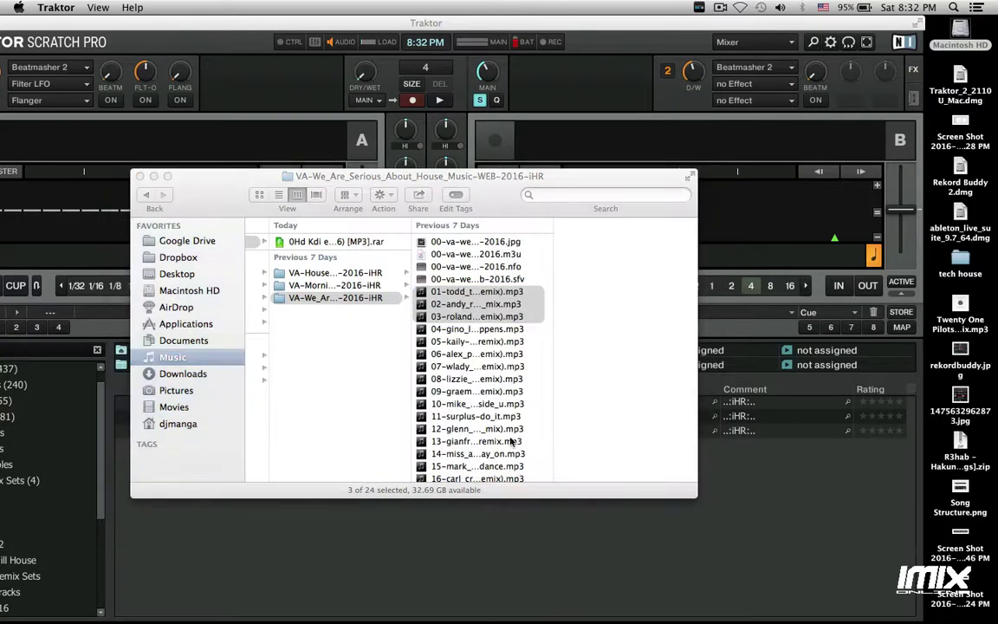
Return the Traktor window to full view and load Fantasy (Ghosts of Venice Remix) into deck A
left_click(125, 159)
left_click_drag(192, 26, 266, 26)
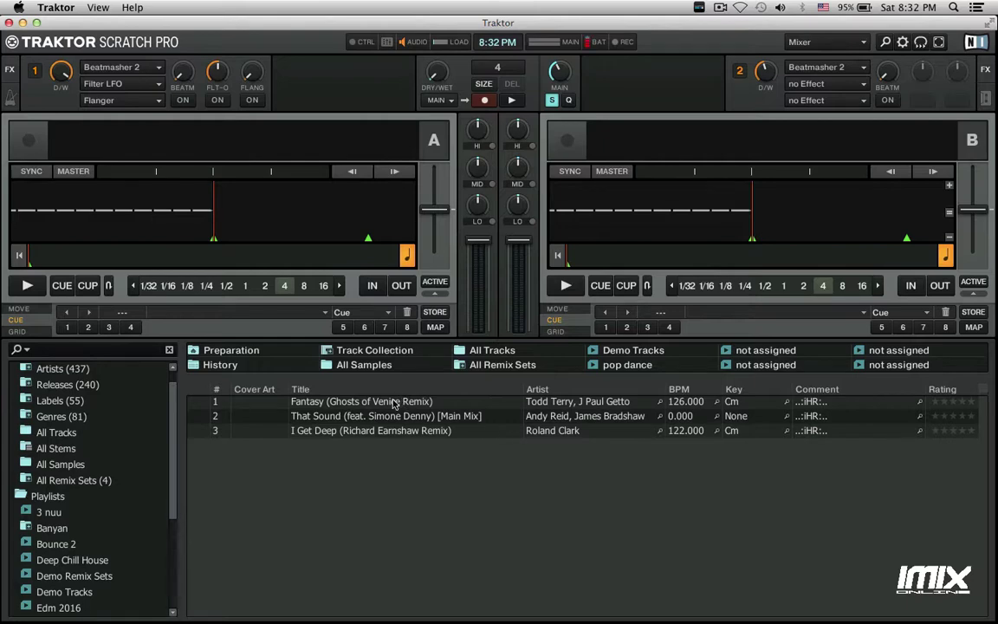
left_click(395, 404)
left_click_drag(394, 404, 273, 218)
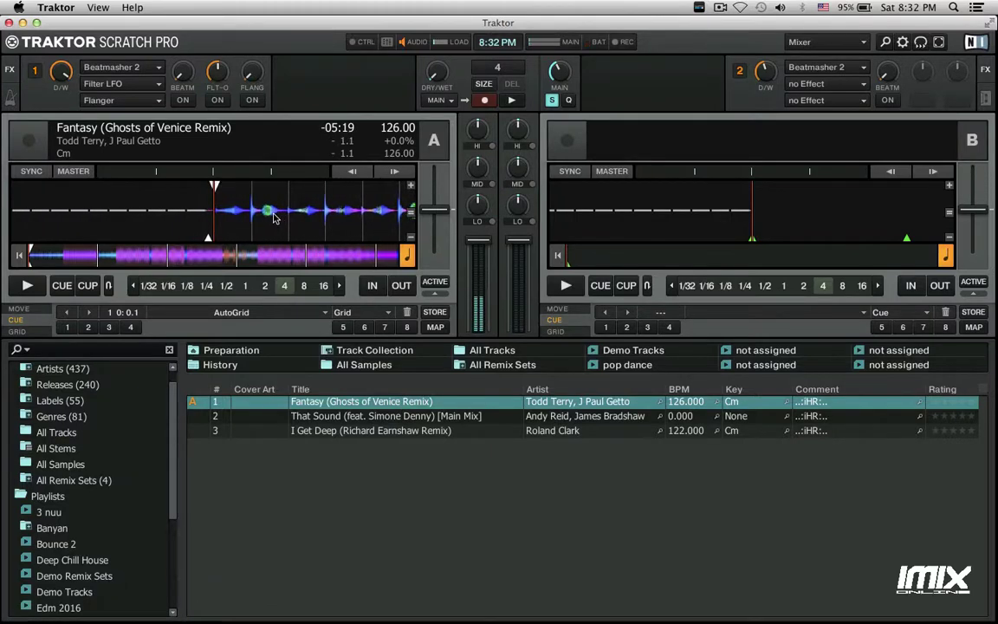
Remove deck A's automatic grid marker and align the playhead exactly with the first kick, about 30 seconds in
left_click(16, 331)
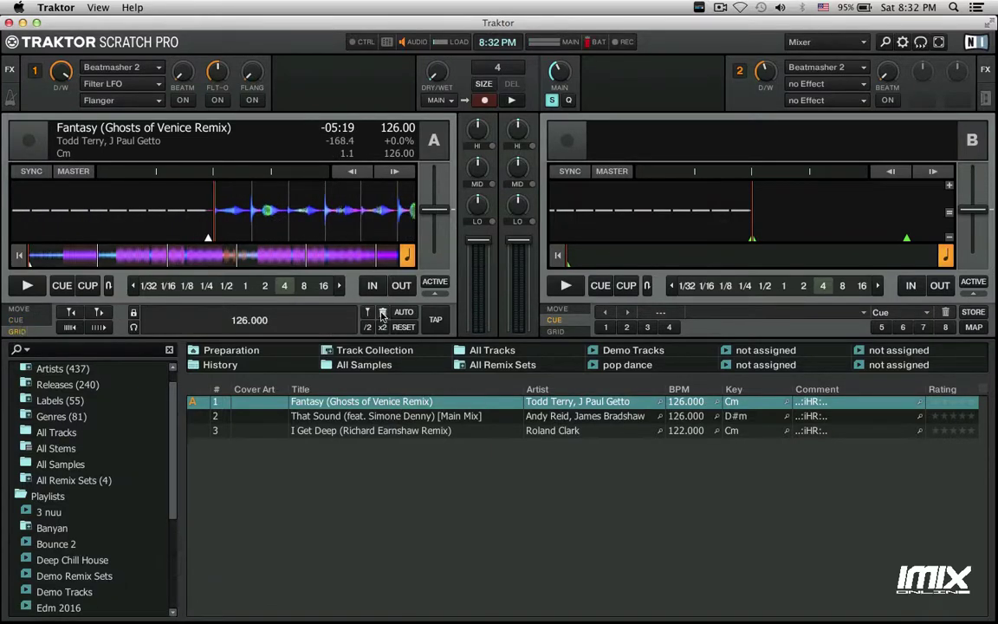
left_click(58, 249)
left_click(26, 293)
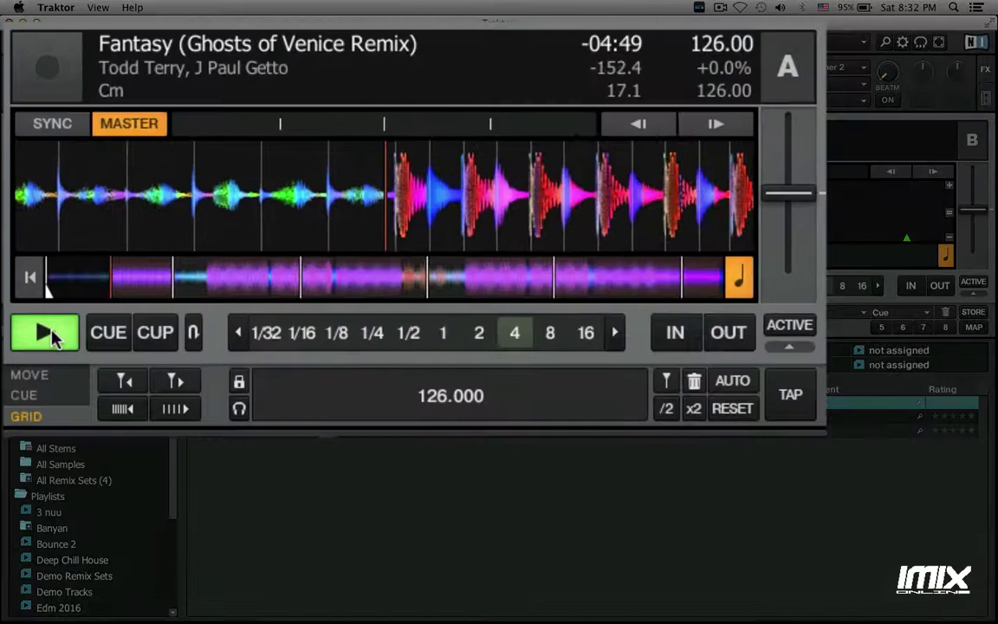
left_click(48, 337)
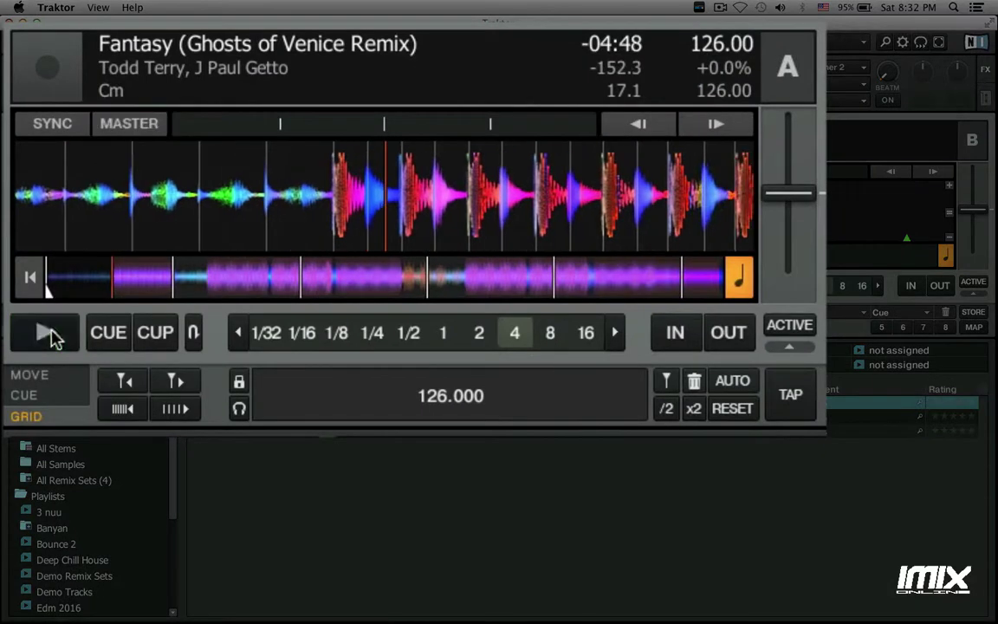
left_click_drag(439, 173, 457, 212)
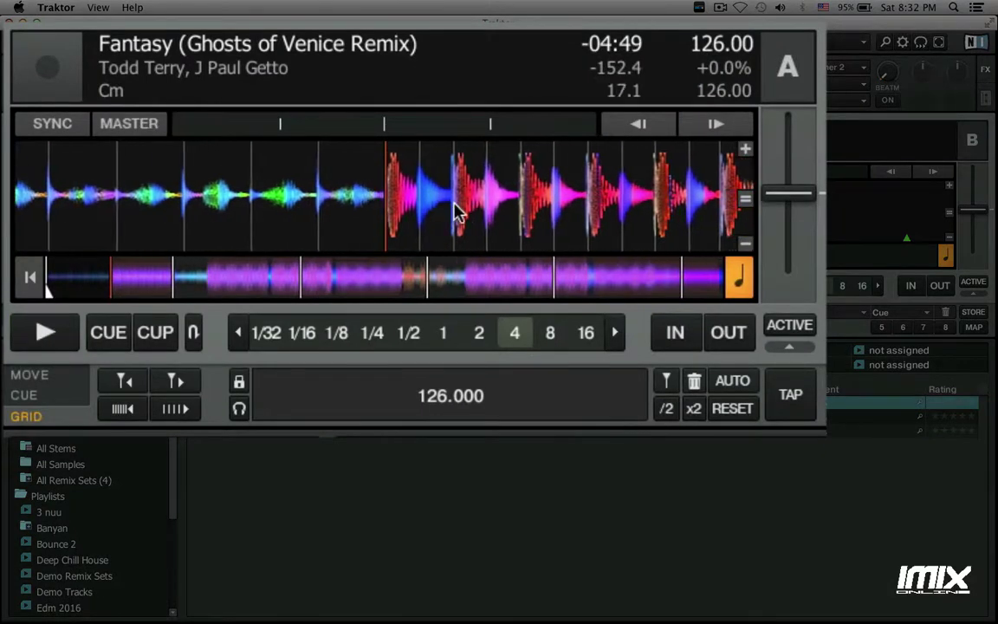
Set the cue point and a new beatgrid marker on deck A's first kick
left_click(114, 342)
left_click(112, 340)
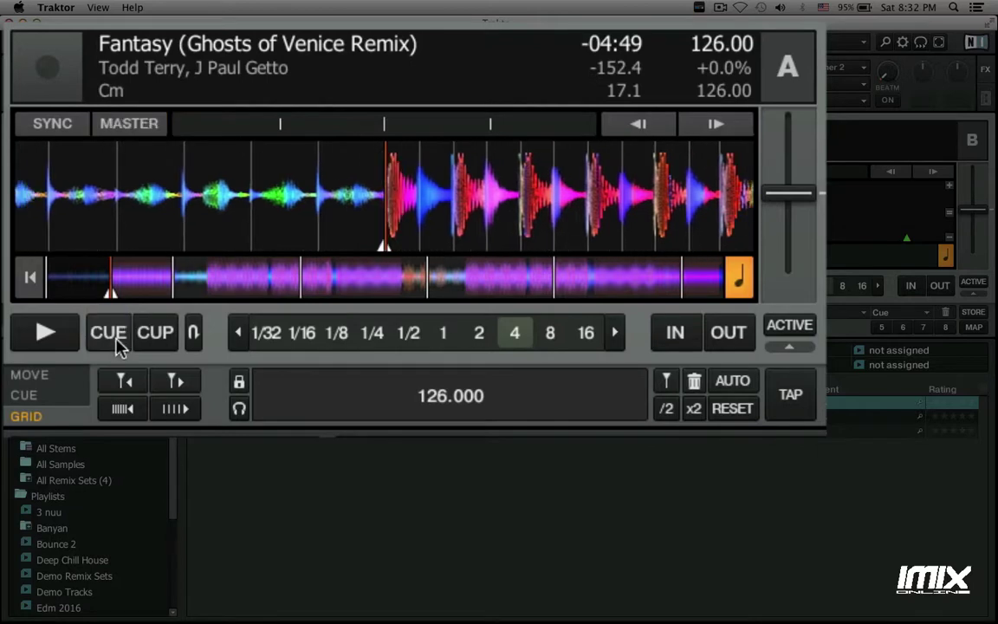
left_click(669, 381)
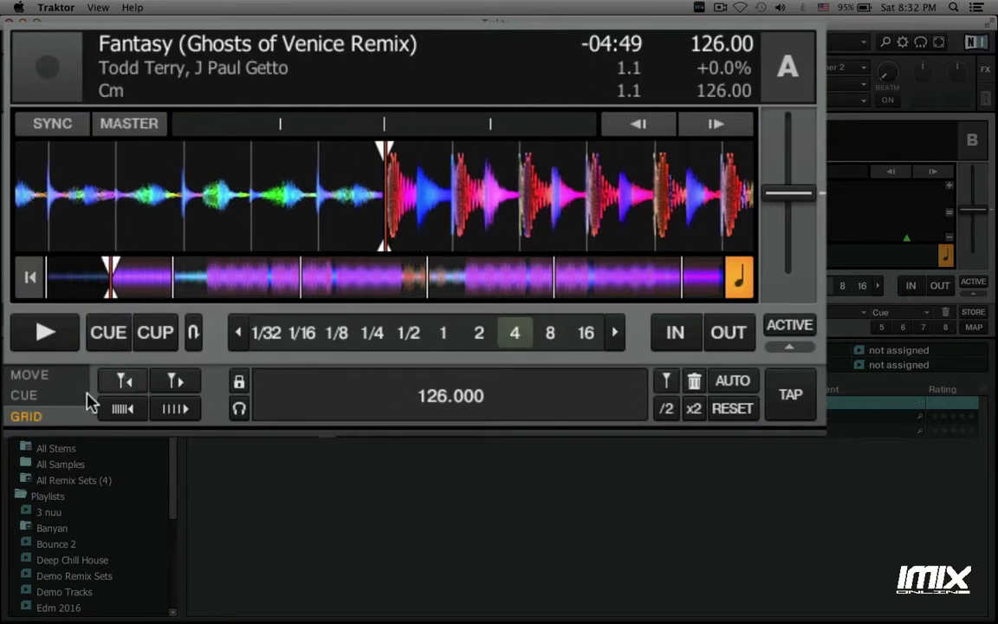
Store the first kick as hotcue 1 on deck A and name it "start"
left_click(26, 395)
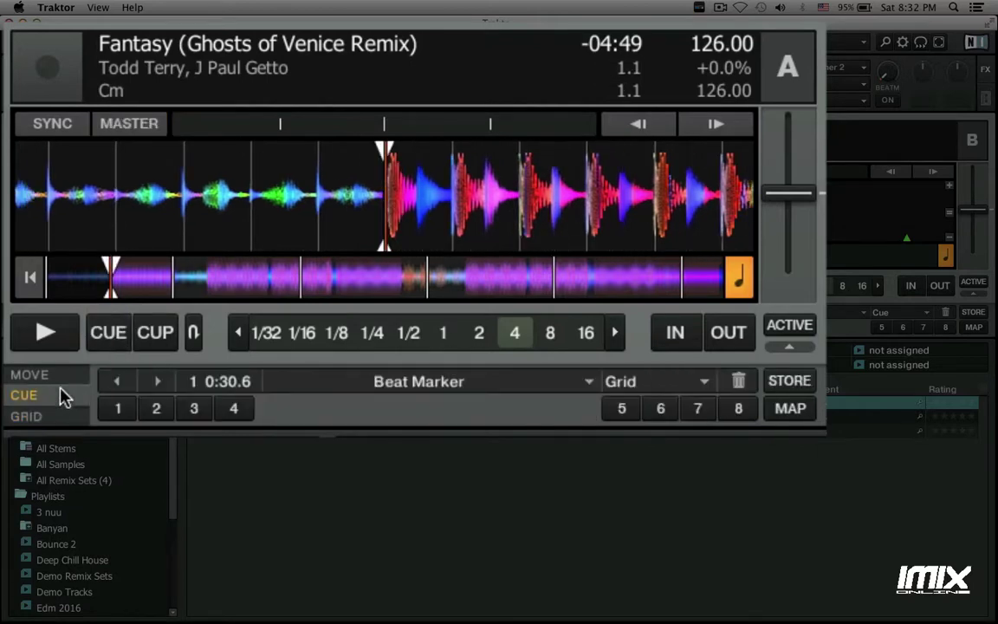
left_click(118, 409)
left_click(118, 409)
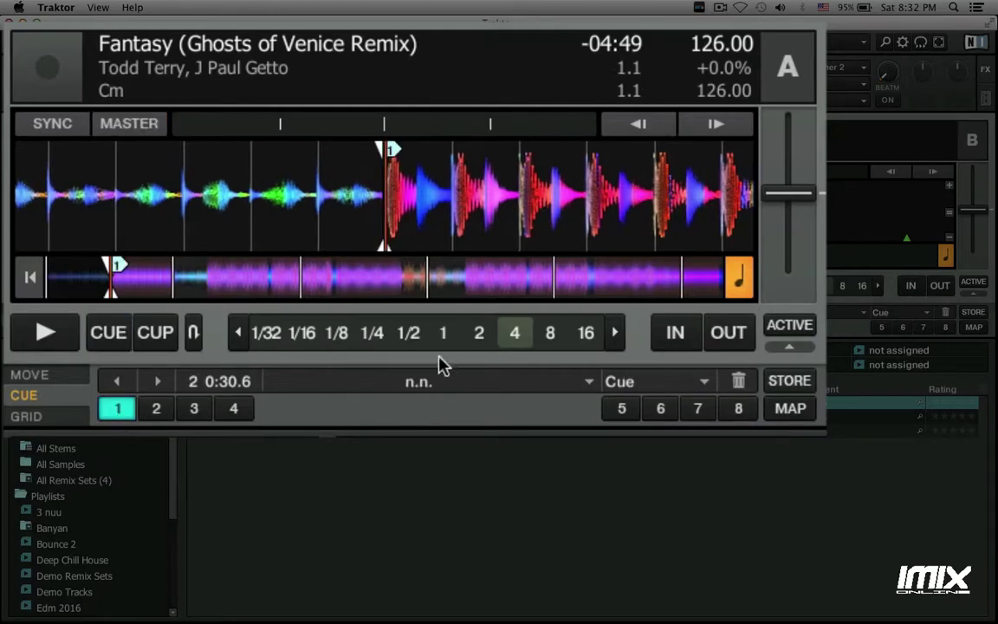
double_click(500, 392)
key("BackSpace")
key("BackSpace")
type("start")
Play the outro part of the track on deck A, align the playhead with its first kick near 4:19 and set the cue point
left_click(580, 286)
left_click(50, 339)
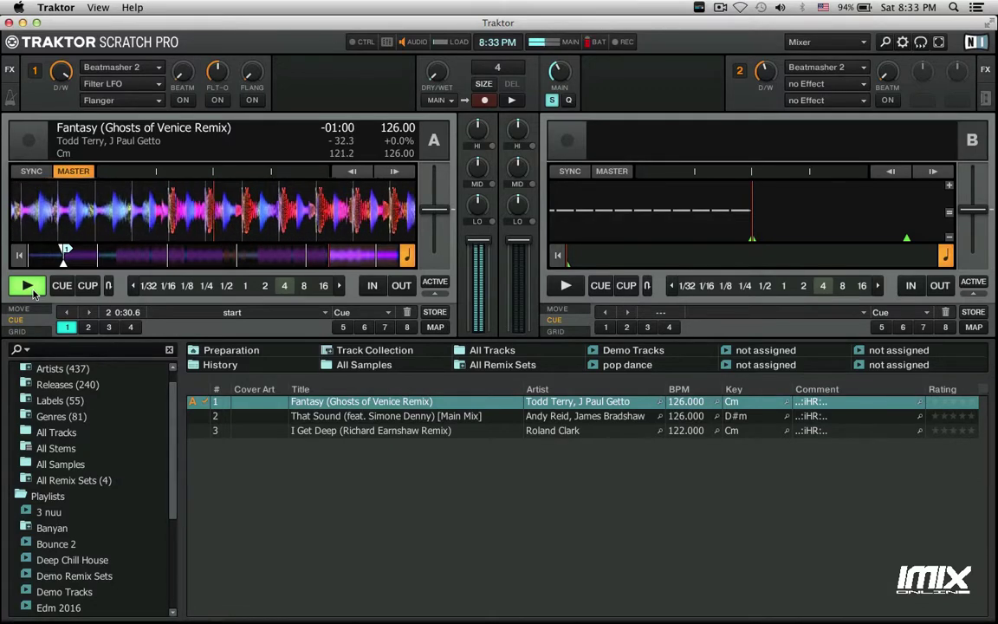
left_click(29, 288)
left_click_drag(160, 229, 208, 229)
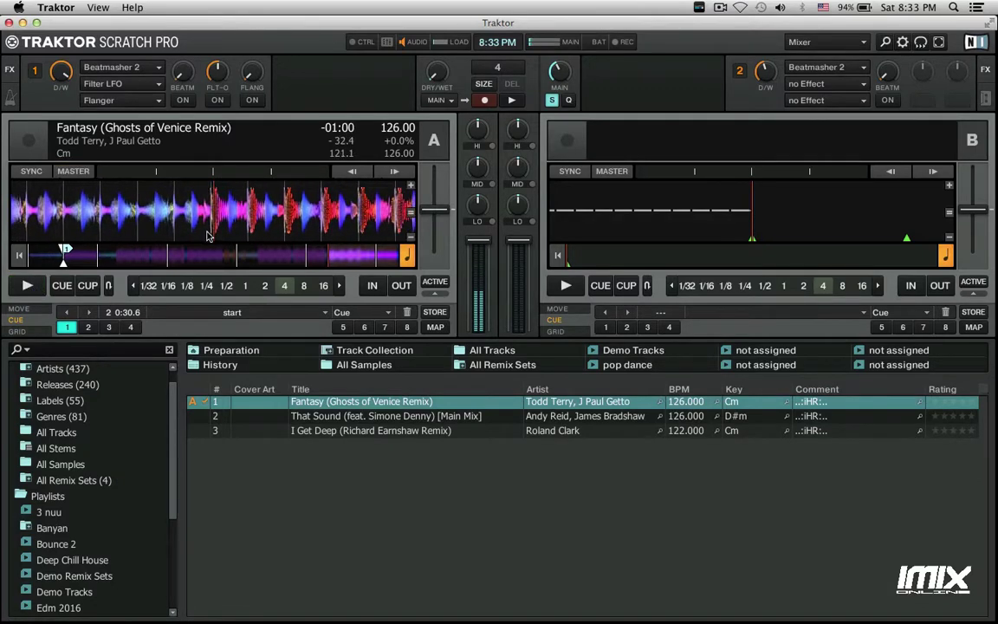
left_click(62, 286)
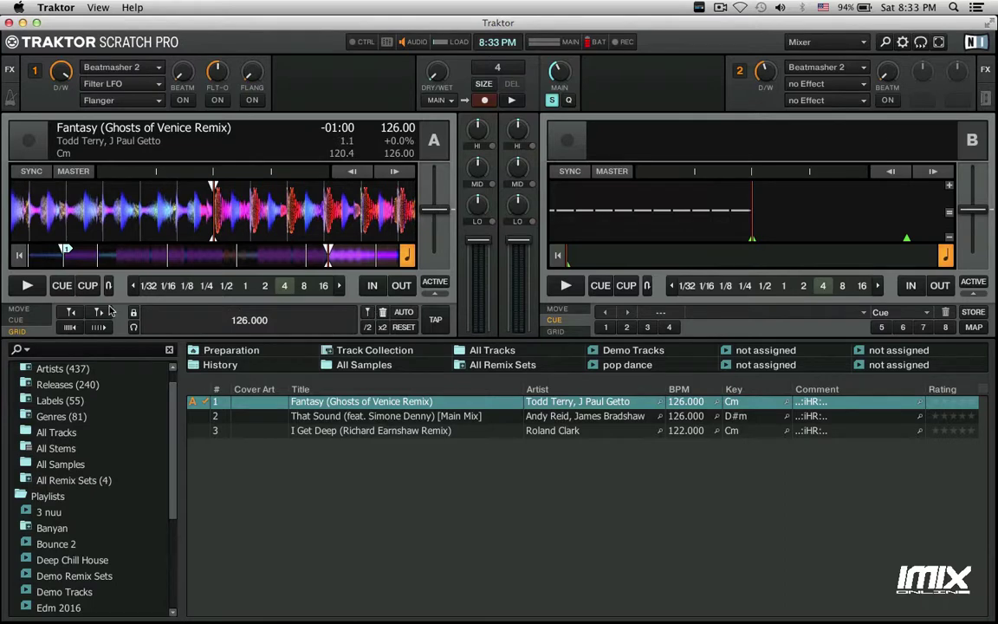
Store the 4:19 outro point as hotcue 5 on deck A and change its type to a fade marker
left_click(344, 327)
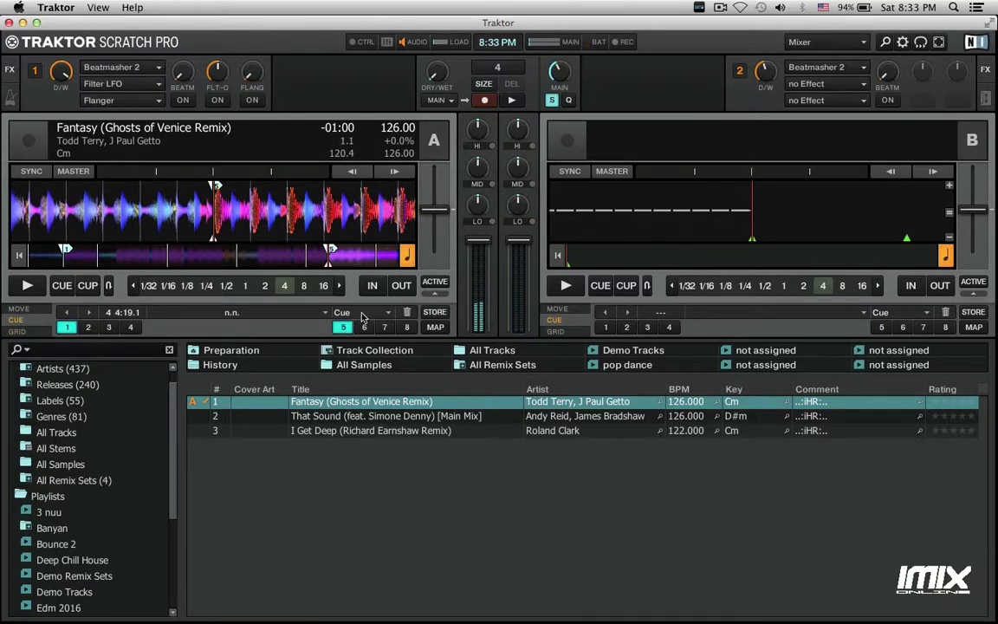
left_click(362, 312)
left_click(340, 346)
Recall the "start" hotcue on deck A and change its type to Load
left_click(66, 328)
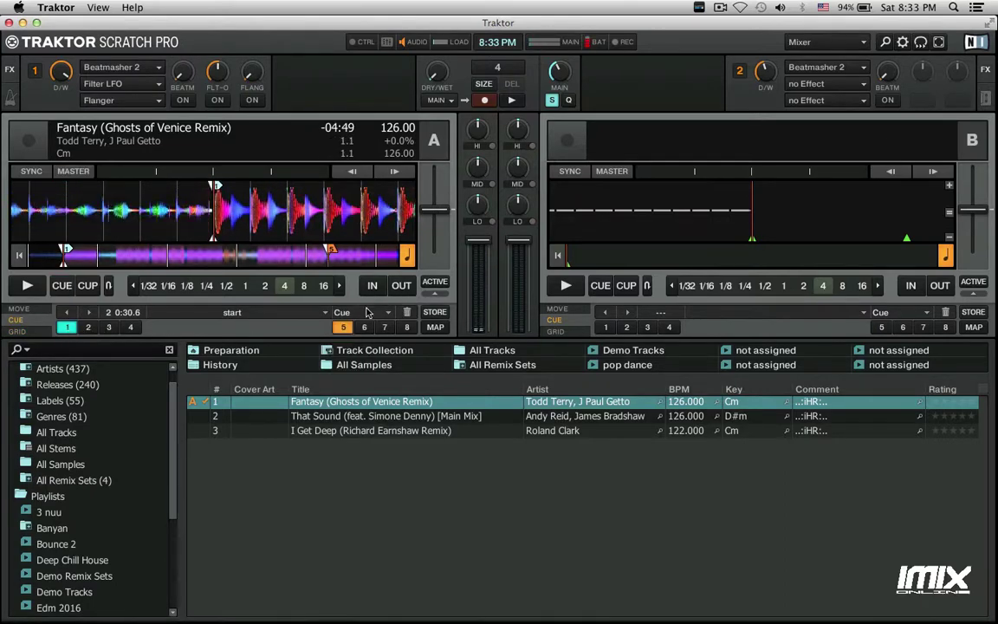
left_click(362, 312)
left_click(340, 358)
Load That Sound (feat. Simone Denny) [Main Mix] into deck B and show that deck's beatgrid controls
left_click_drag(611, 416, 641, 258)
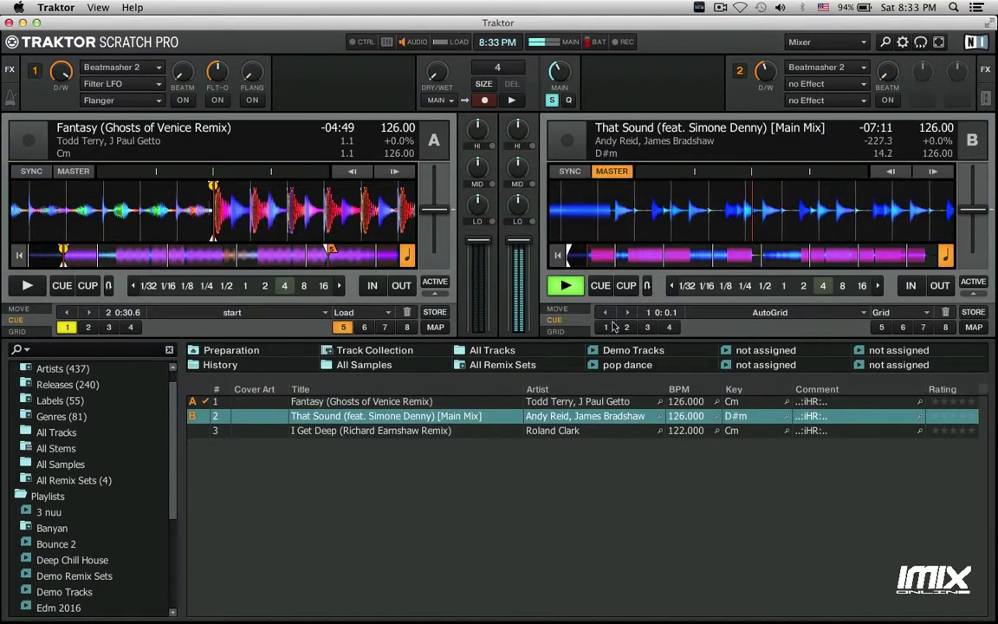
left_click(555, 332)
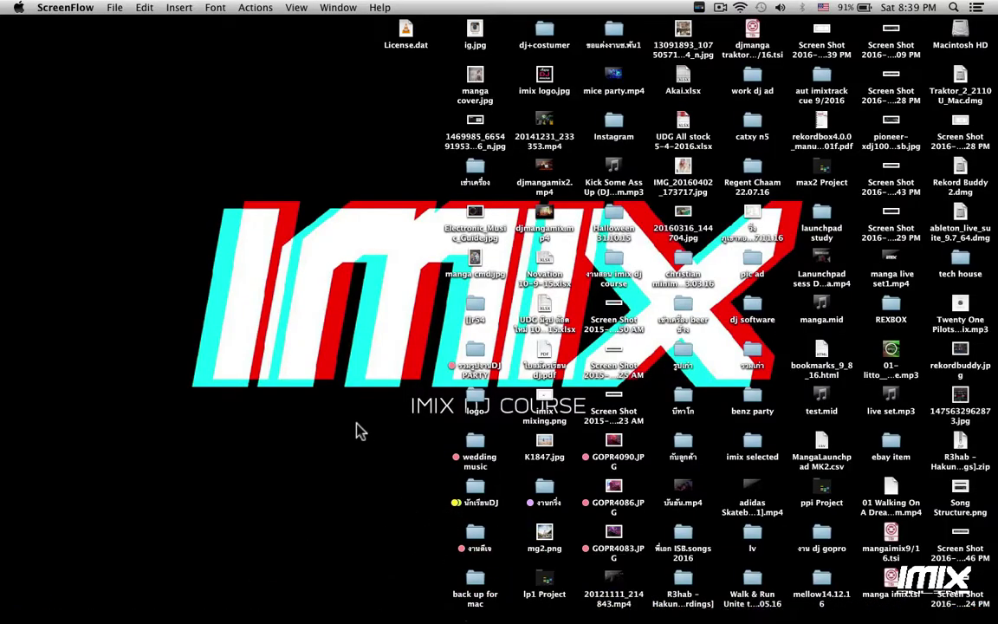
Switch to Rekord Buddy 2 and acknowledge the startup notice about having backups
left_click(299, 419)
mouse_move(580, 621)
left_click(533, 609)
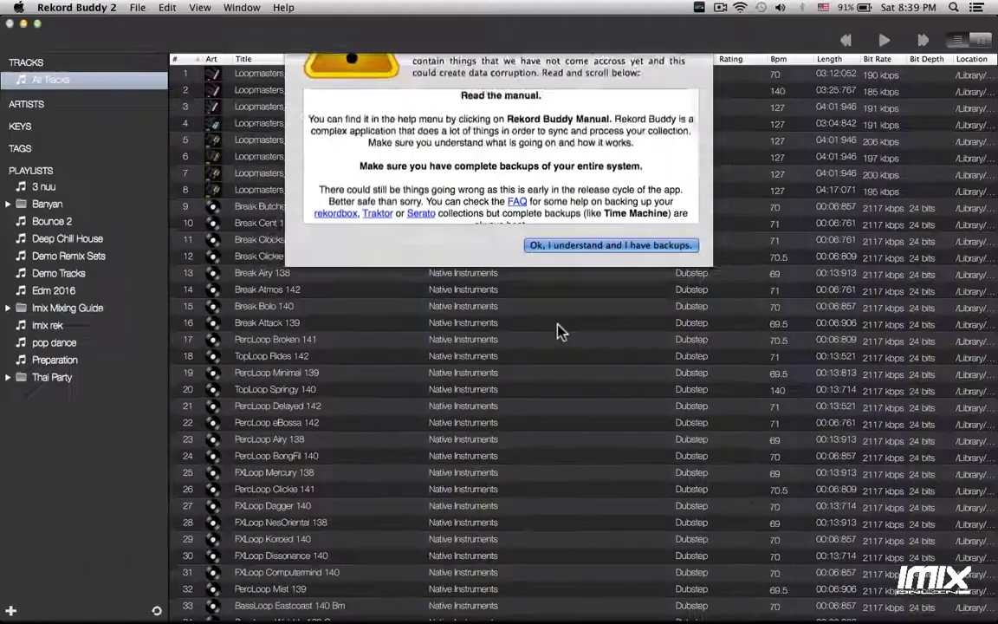
left_click(626, 334)
Review the database protection preferences for Traktor, Serato and rekordbox
left_click(78, 8)
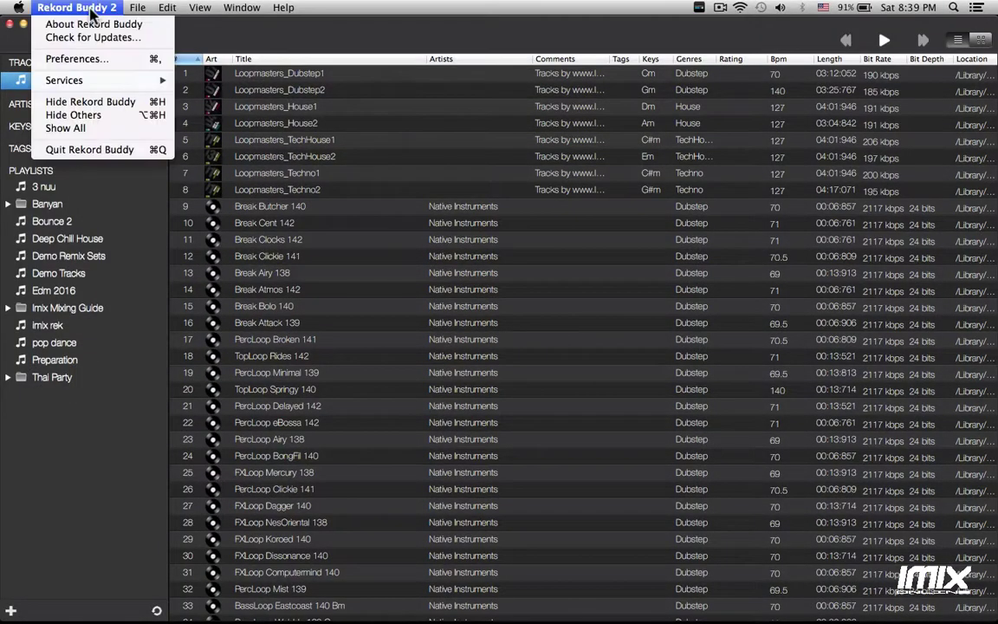
left_click(78, 58)
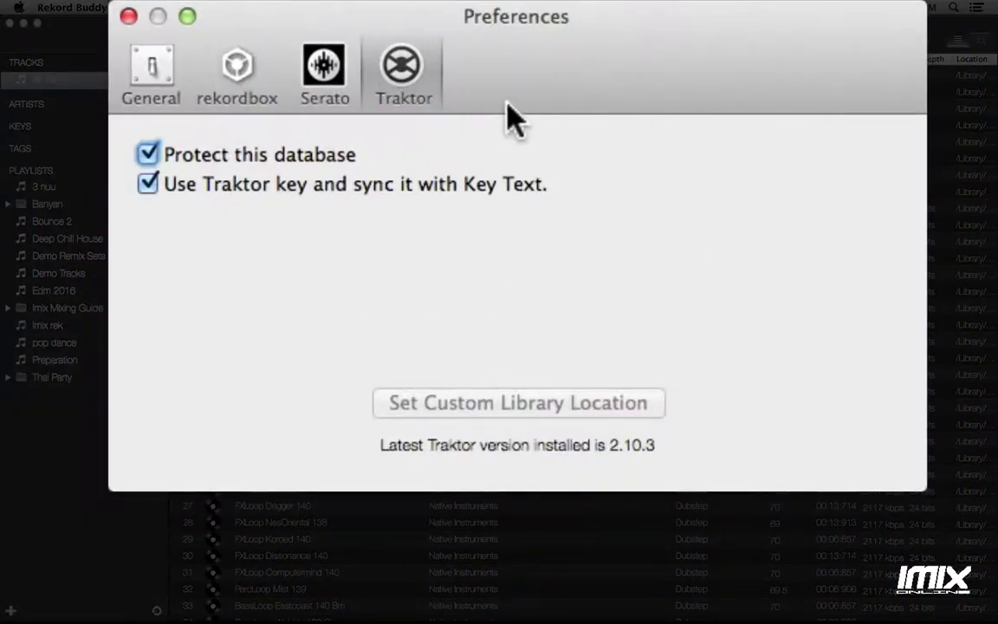
left_click(328, 74)
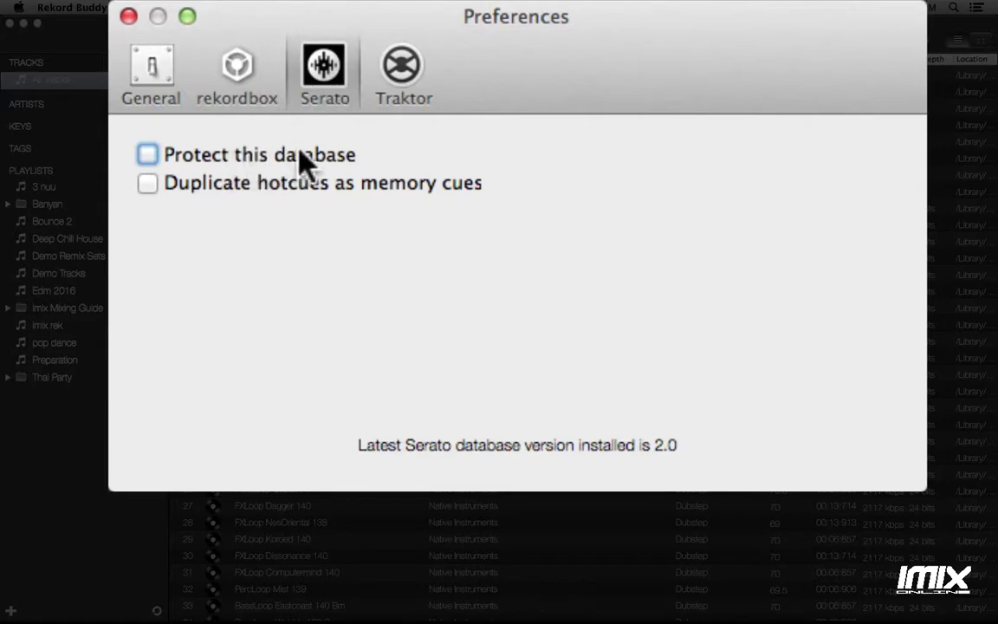
left_click(243, 83)
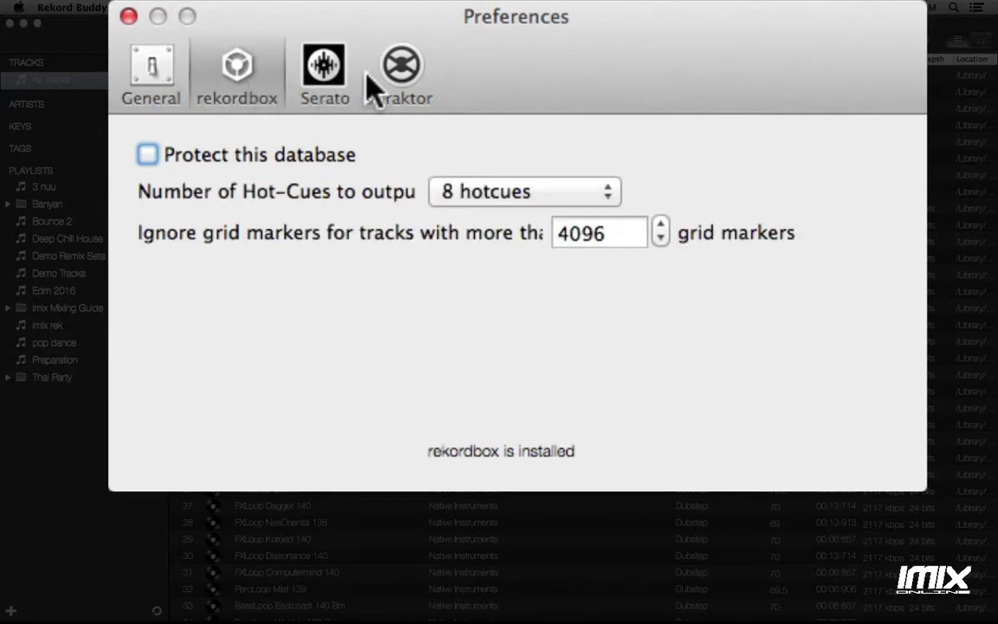
left_click(407, 74)
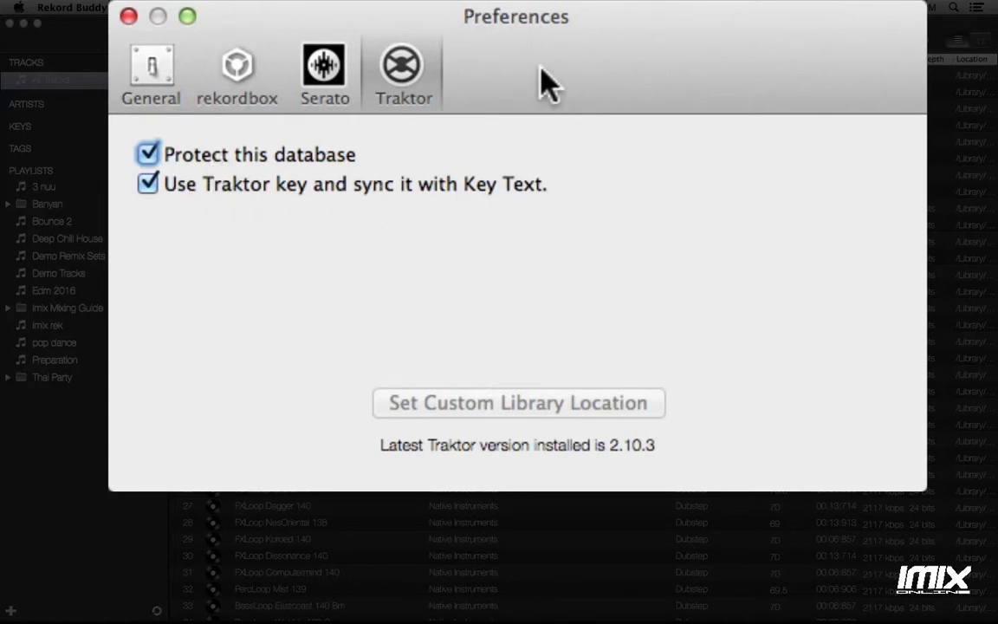
left_click(129, 17)
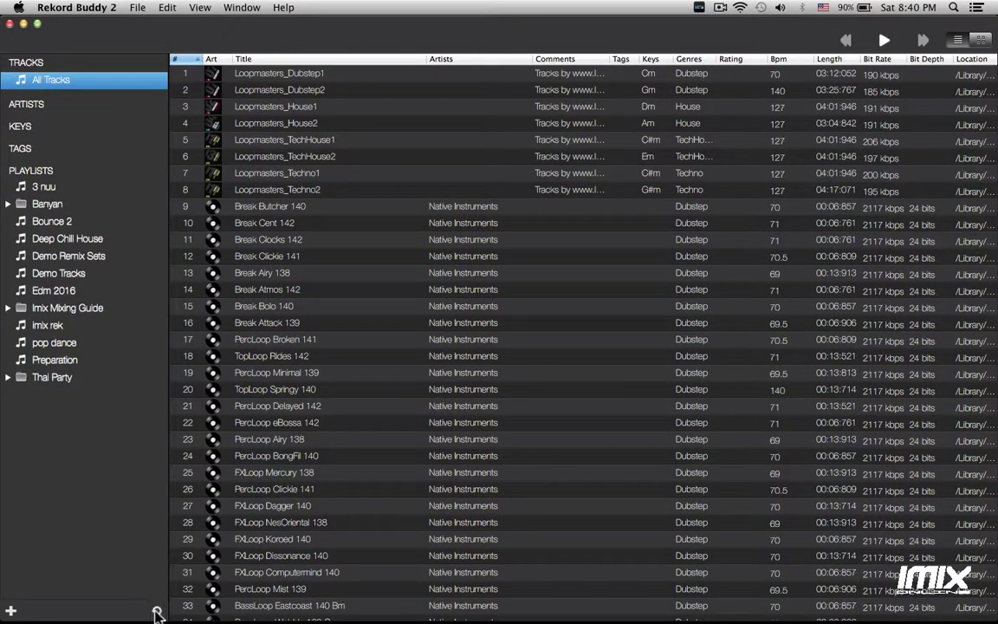
Synchronize the DJ music collections and save the sync changes
left_click(156, 612)
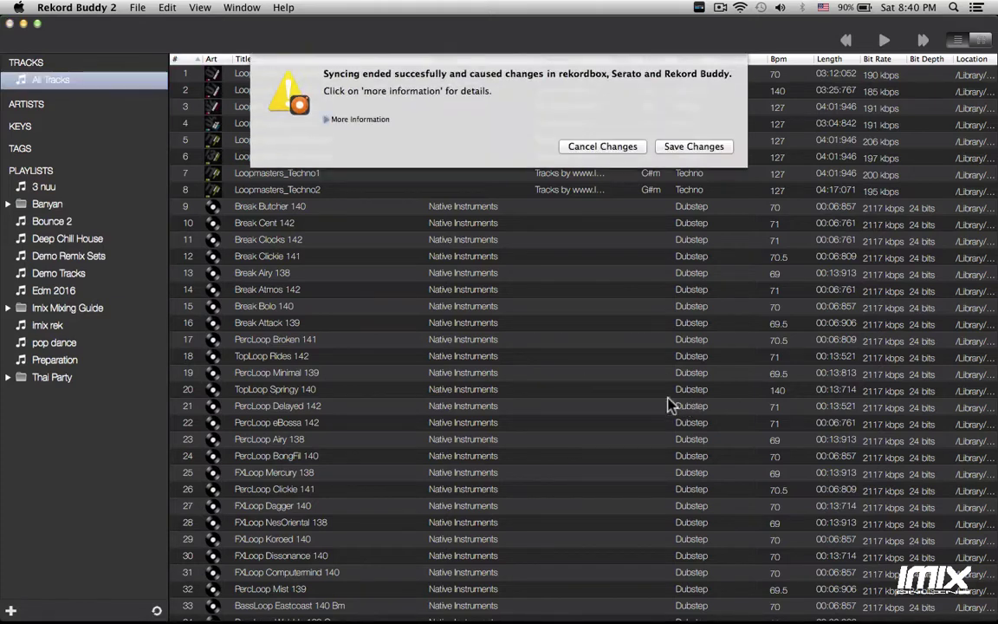
left_click(702, 147)
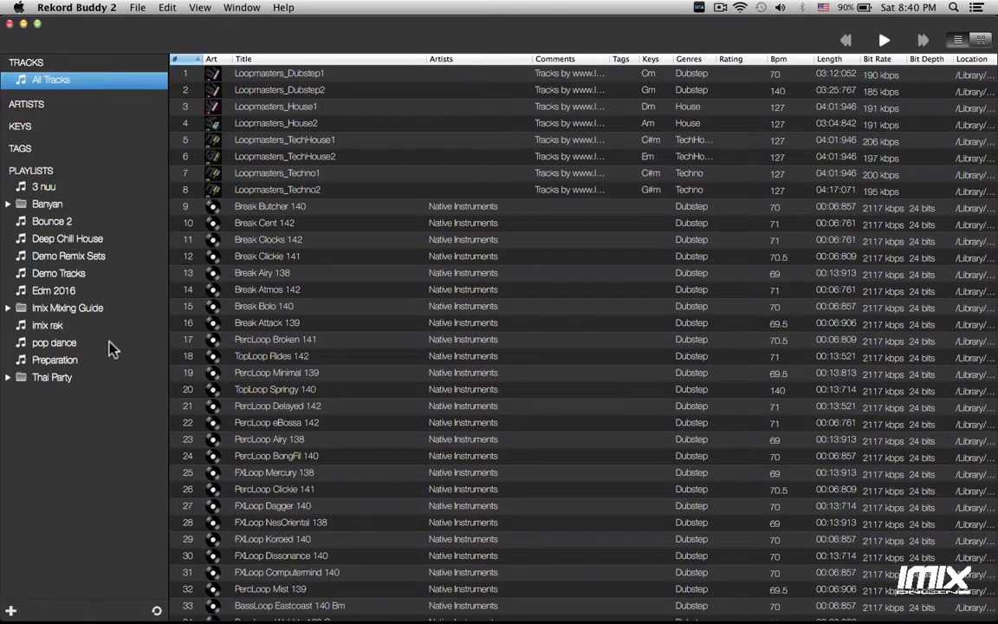
Display the imix rek playlist's tracks, check whether a manual save is available, and close the Rekord Buddy window
left_click(43, 328)
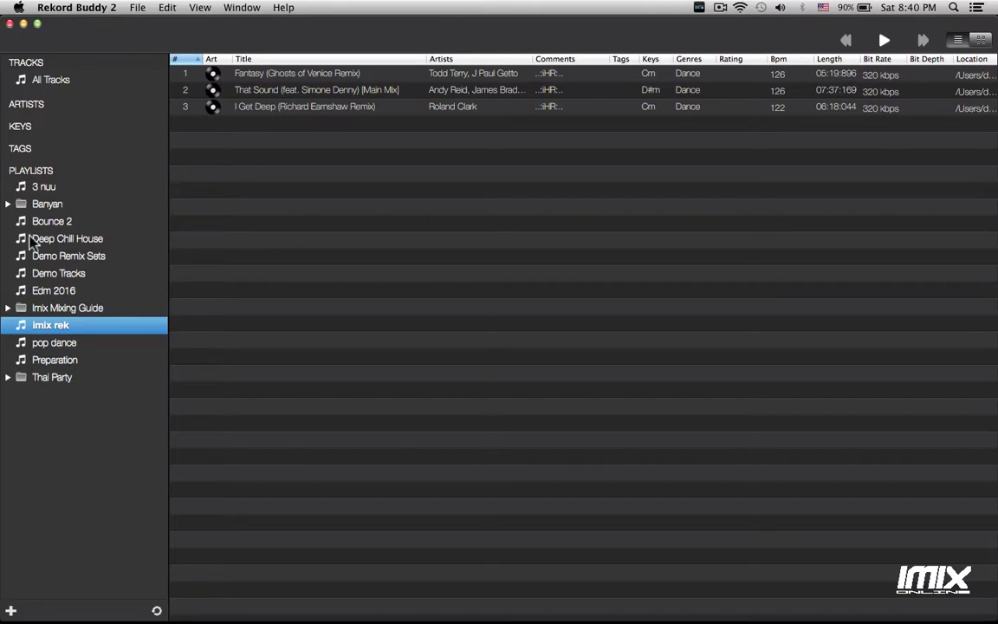
left_click(136, 7)
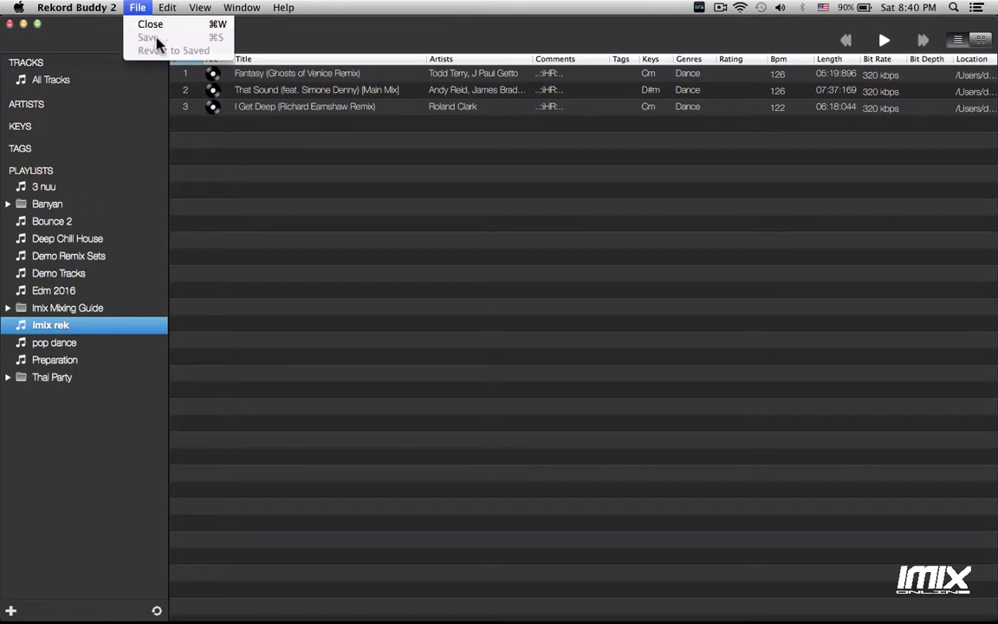
left_click(294, 156)
left_click(413, 266)
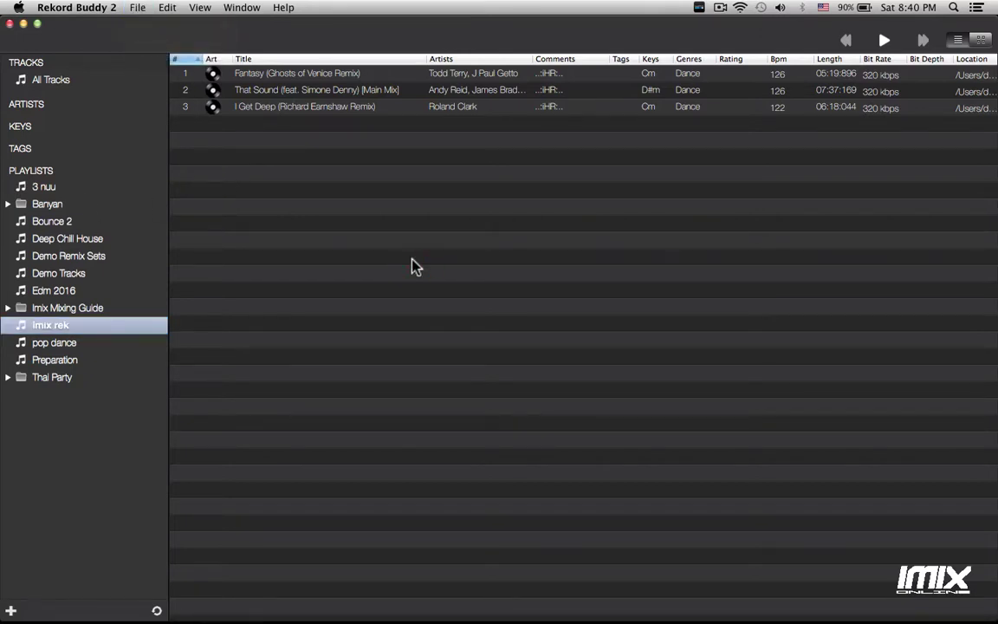
left_click(10, 24)
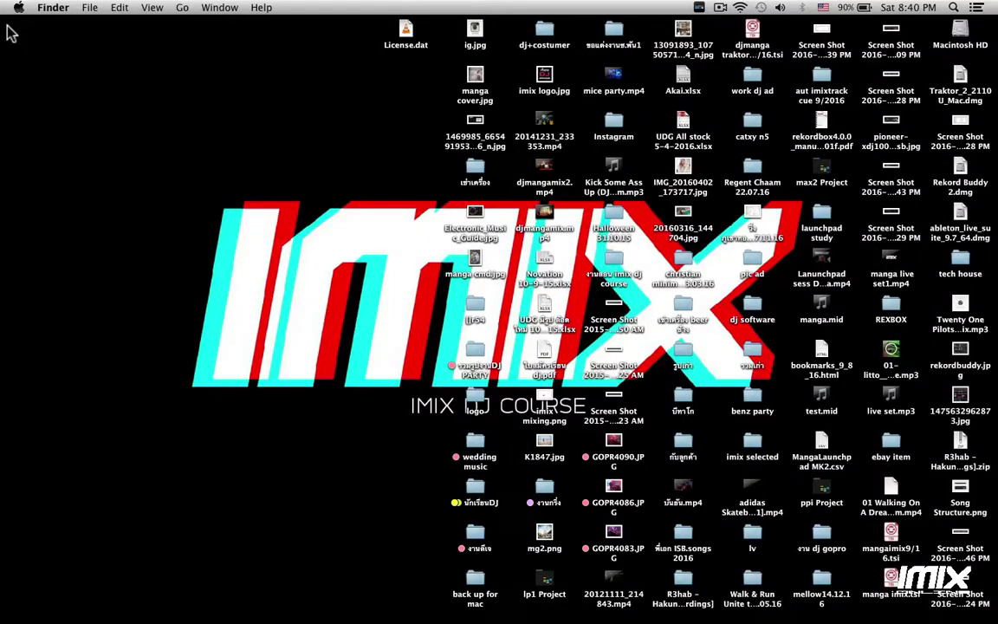
Switch to rekordbox and change it from Performance to Export mode
mouse_move(510, 611)
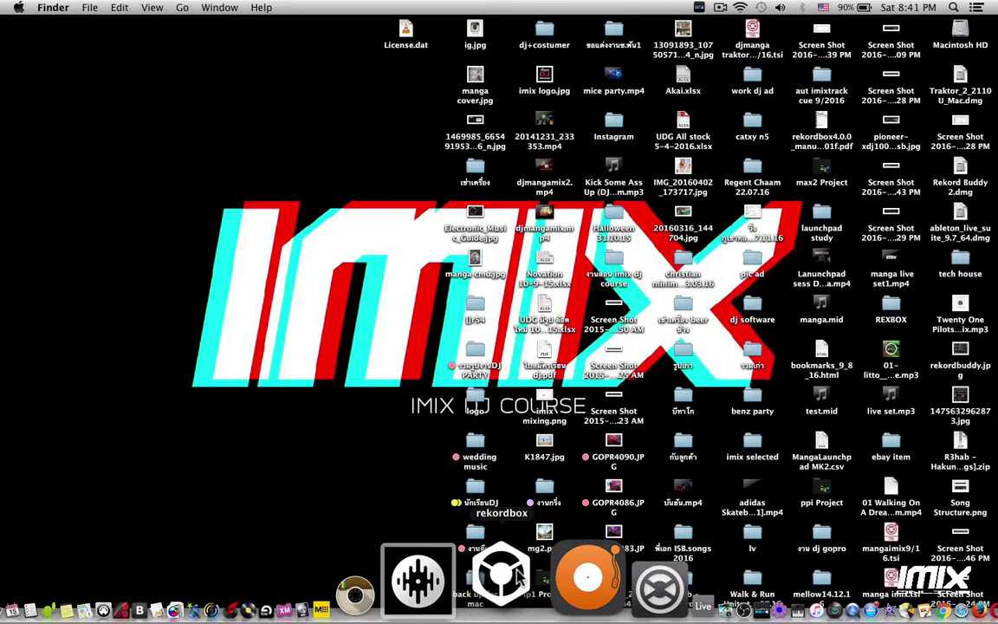
left_click(503, 567)
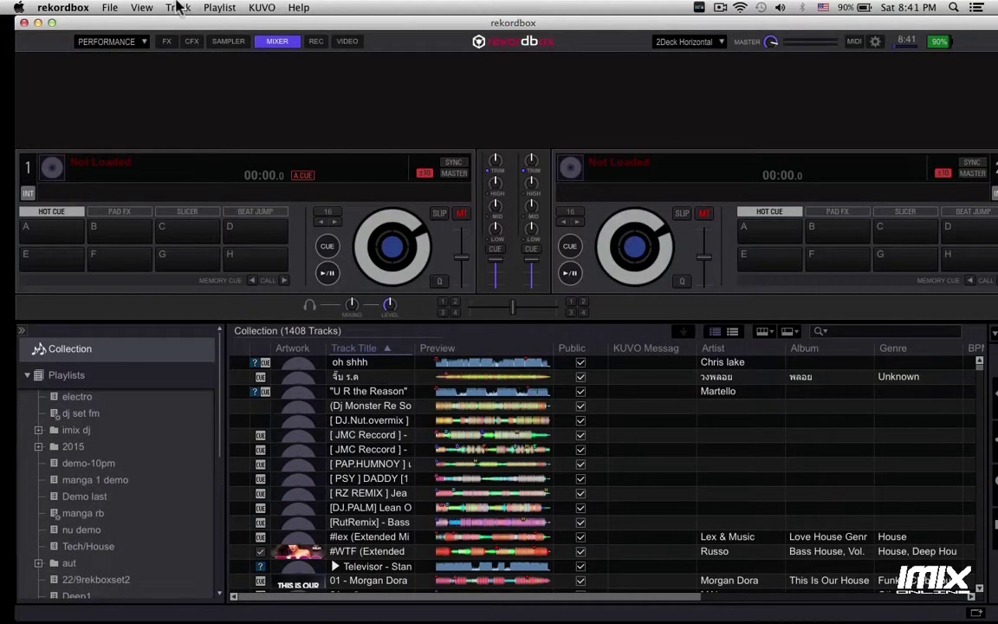
left_click(116, 41)
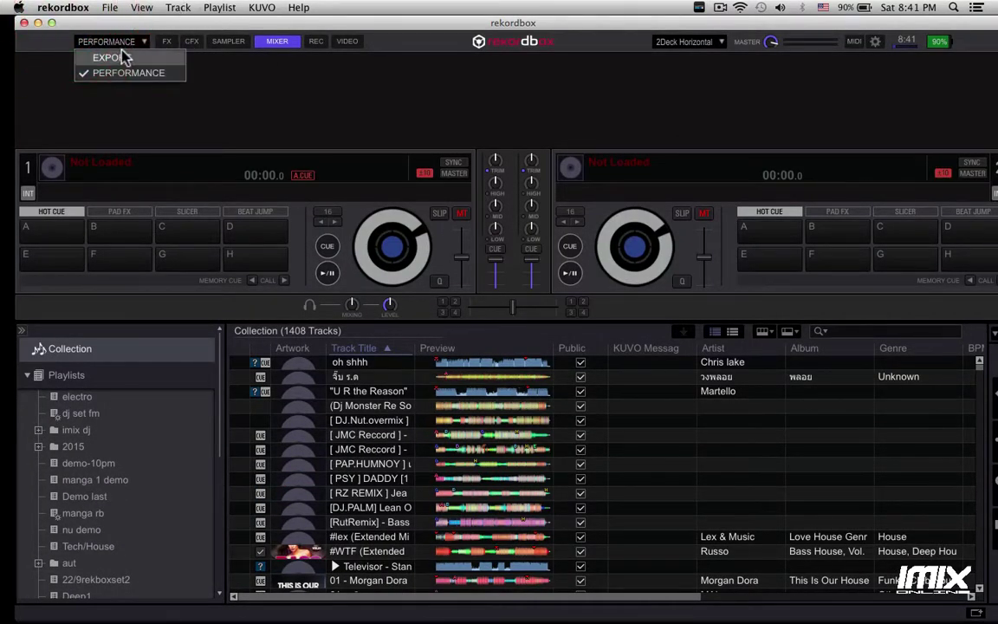
left_click(125, 58)
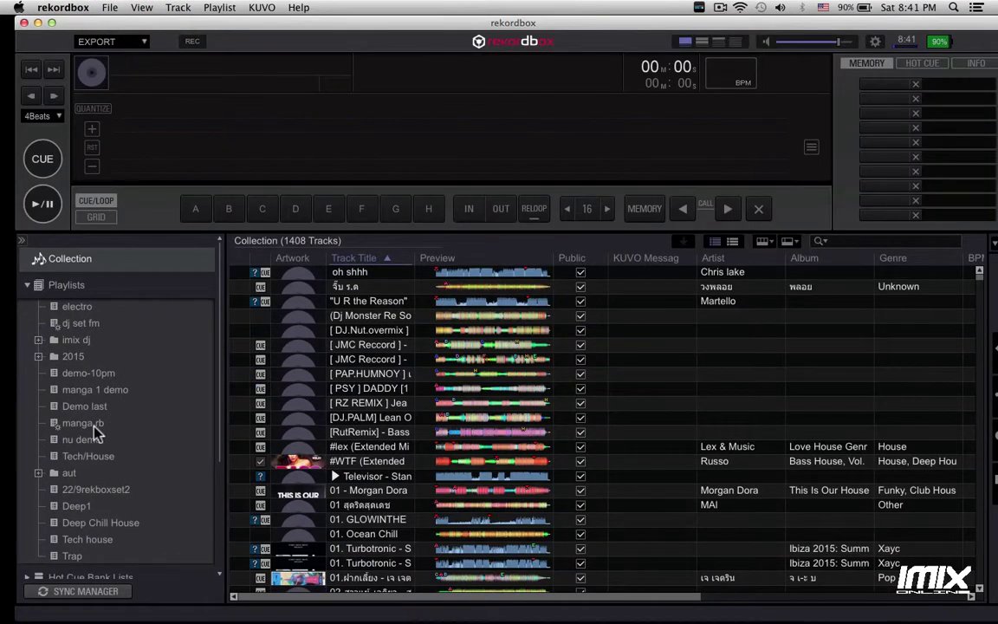
Collapse the Playlists branch in the browser tree and shift the rekordbox window so it fits the screen
scroll(96, 430, "down", 5)
scroll(91, 430, "down", 5)
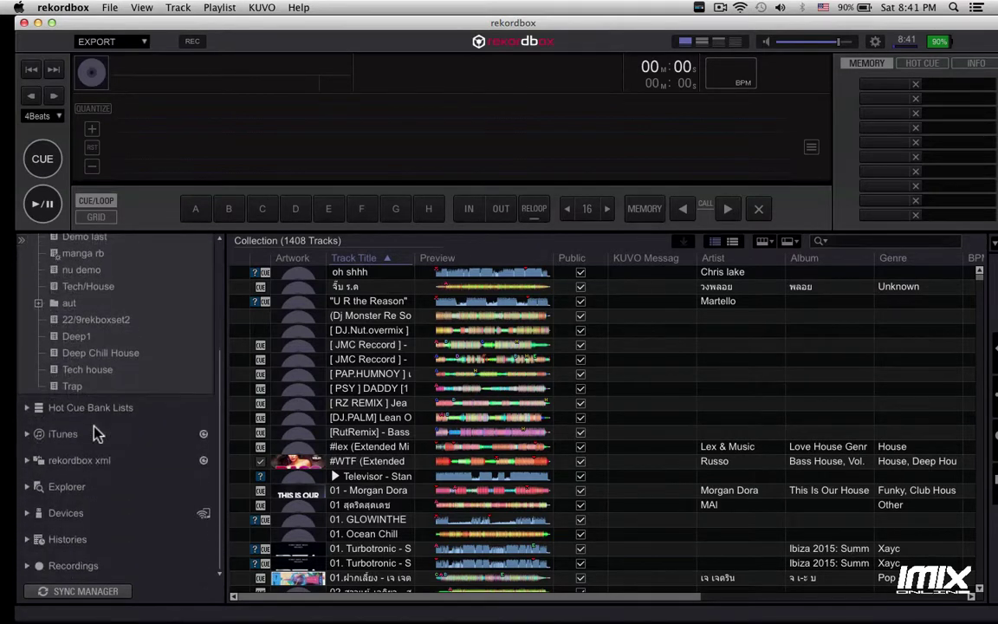
scroll(60, 467, "up", 10)
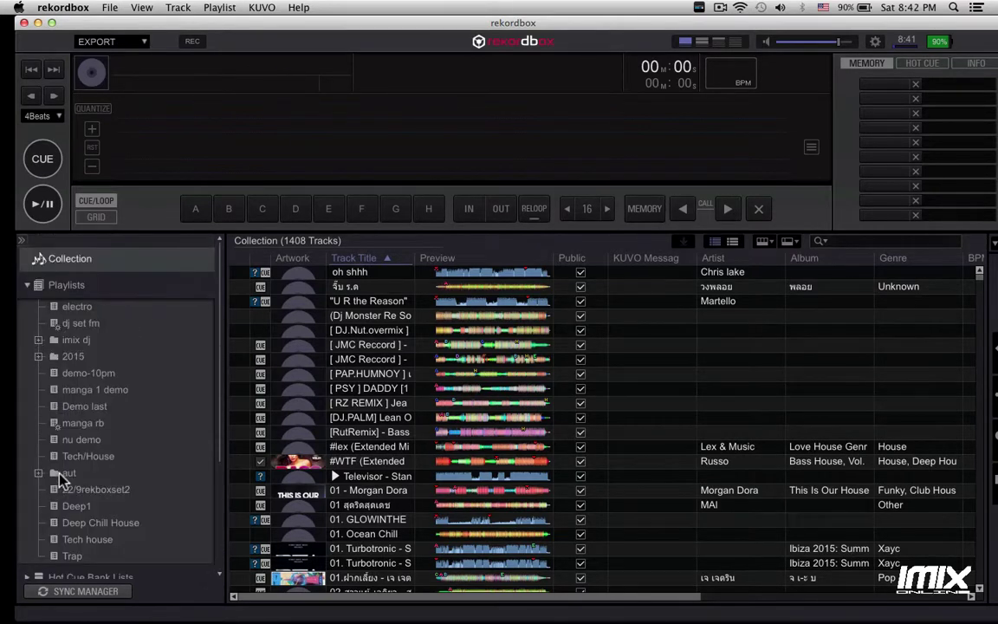
left_click(26, 285)
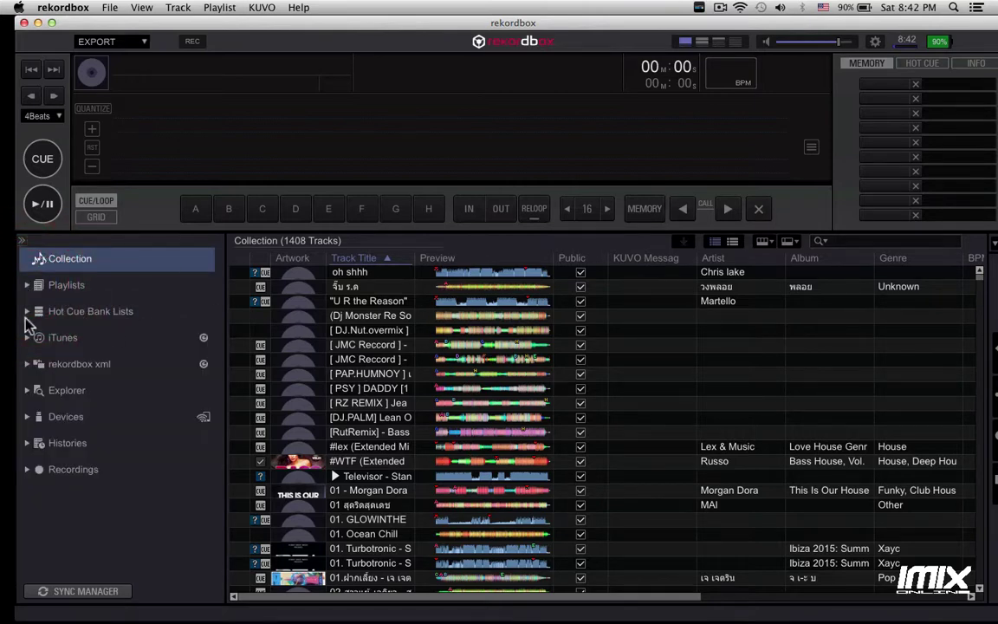
left_click(74, 289)
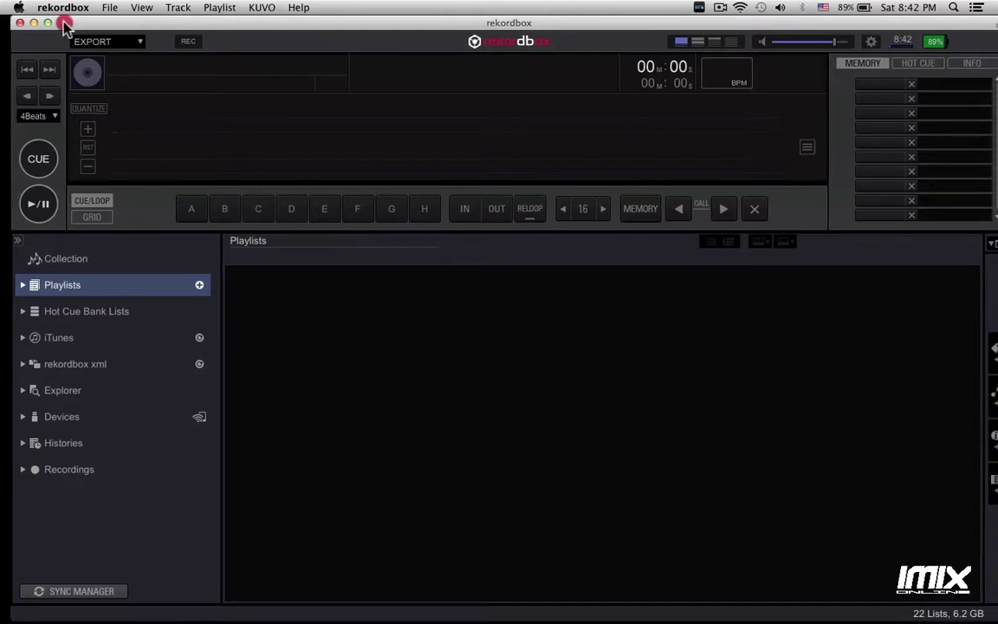
left_click_drag(71, 28, 59, 28)
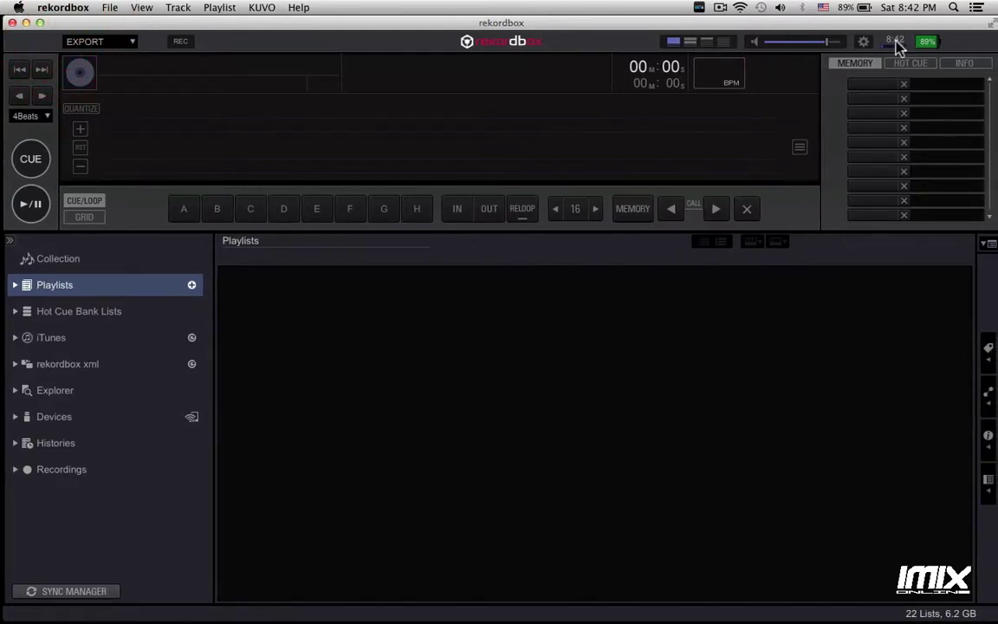
Check in the rekordbox preferences that the tree view layout includes rekordbox xml
left_click(864, 43)
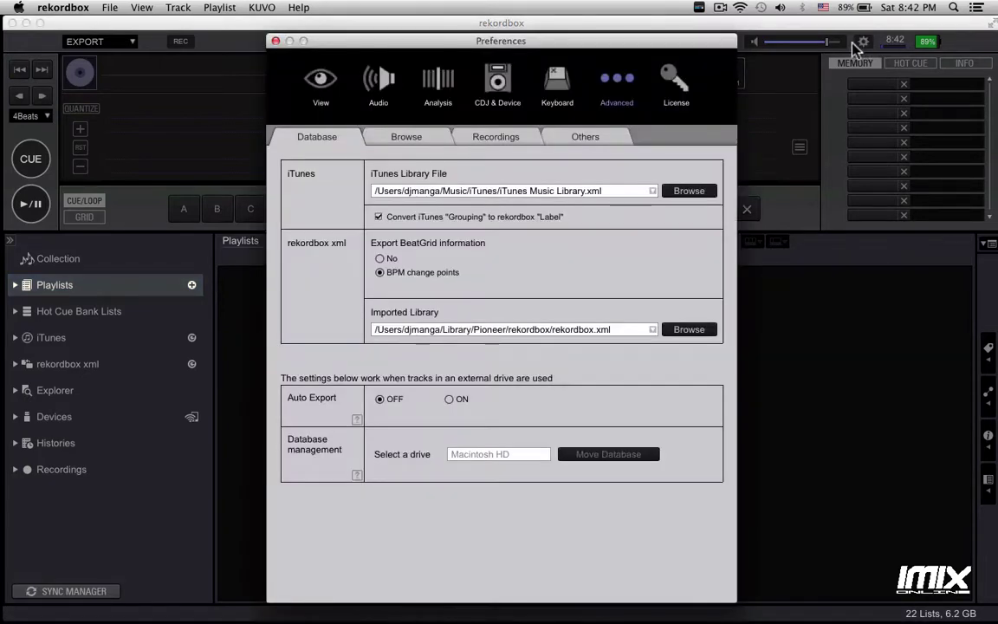
left_click(397, 137)
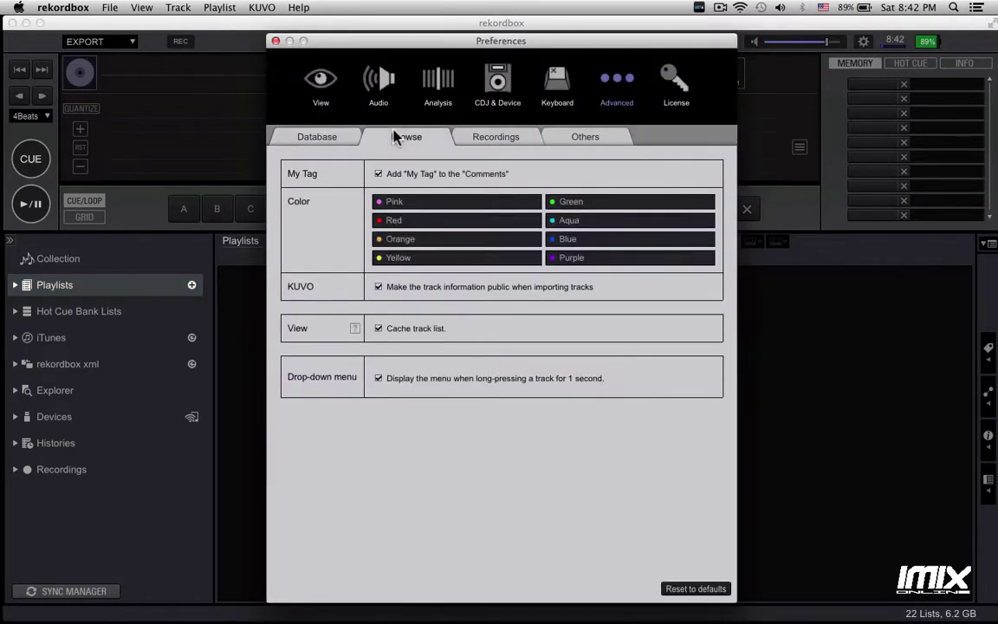
left_click(321, 86)
scroll(295, 252, "down", 3)
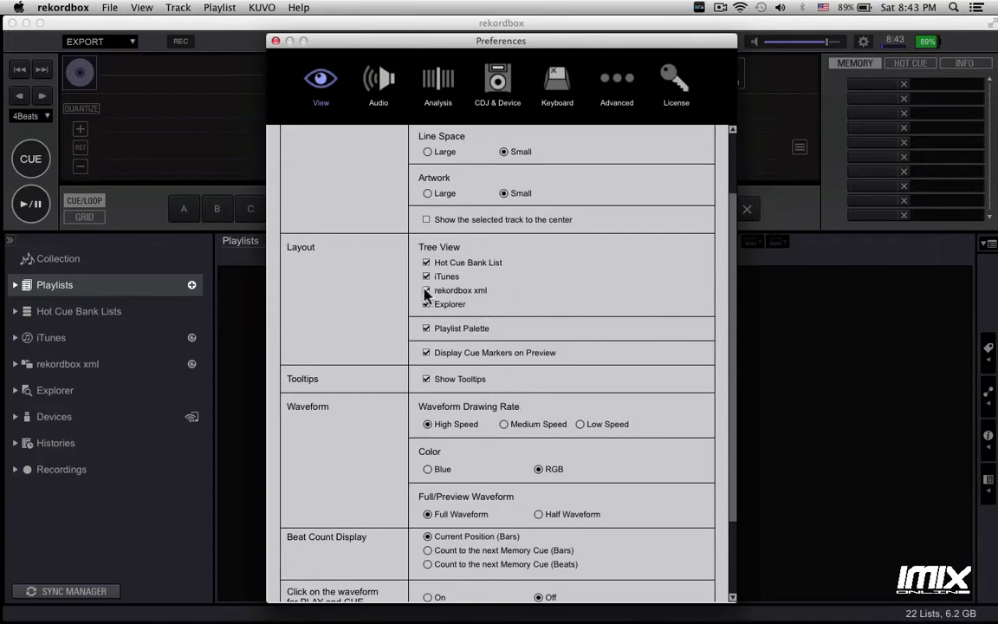
left_click(275, 41)
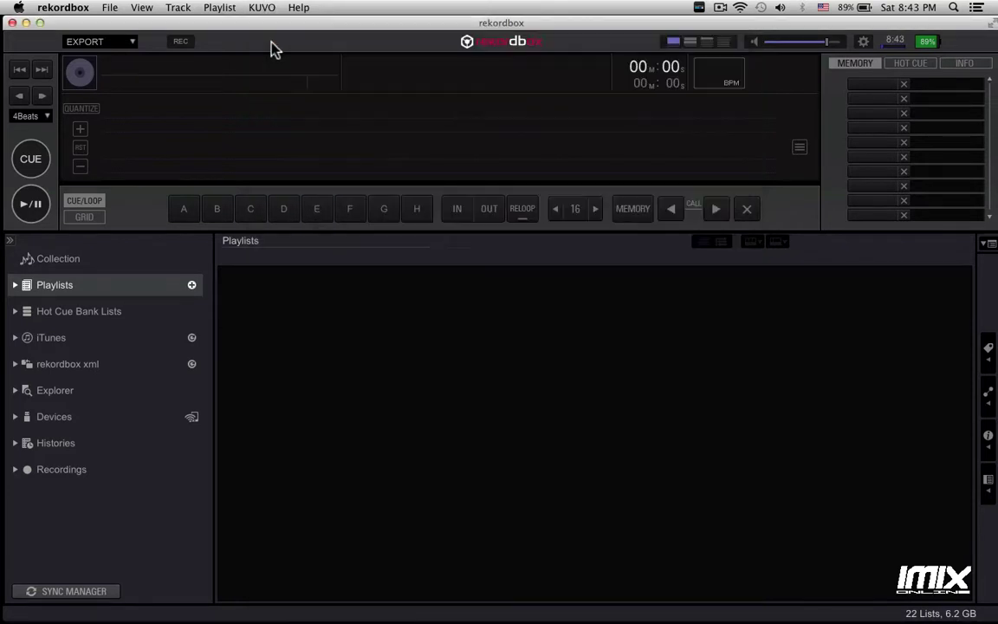
Expand the rekordbox xml source in the browser tree to list its playlists
left_click(88, 367)
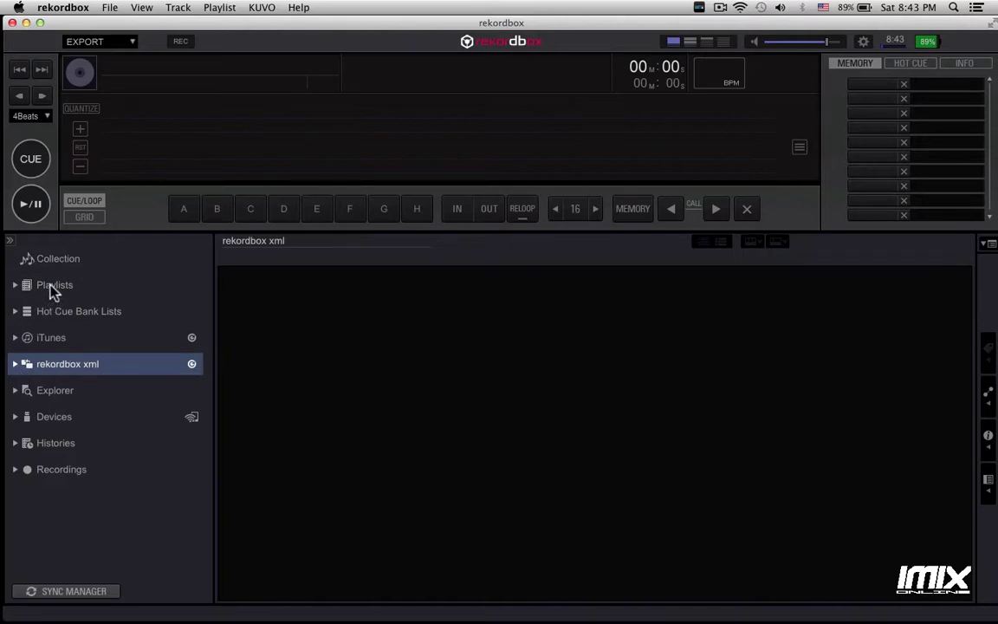
left_click(52, 286)
left_click(66, 364)
left_click(15, 364)
scroll(116, 430, "down", 3)
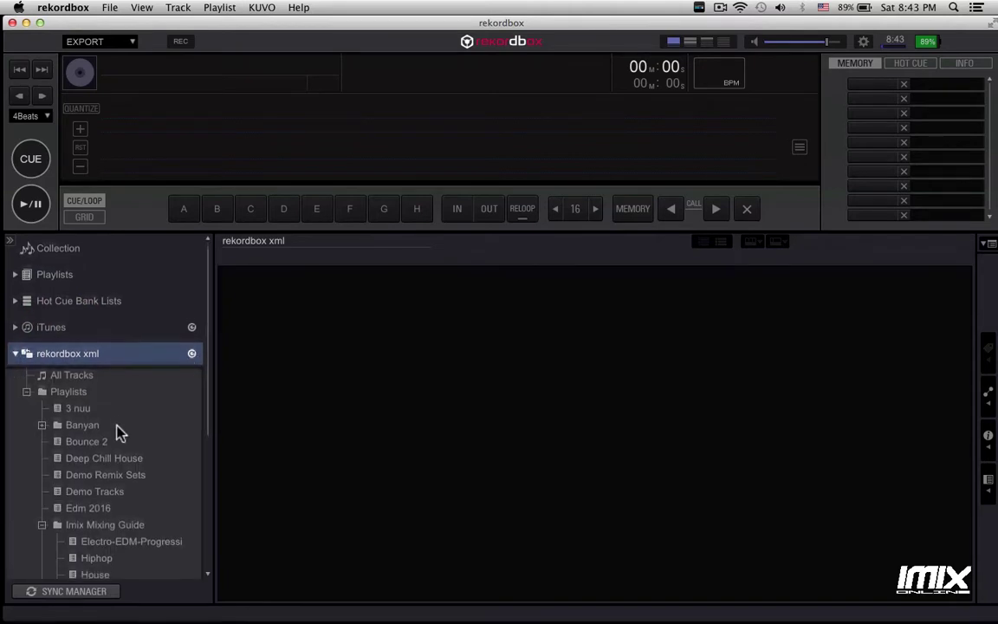
Display the tracks of the imix rek playlist under the rekordbox xml source
scroll(120, 433, "down", 2)
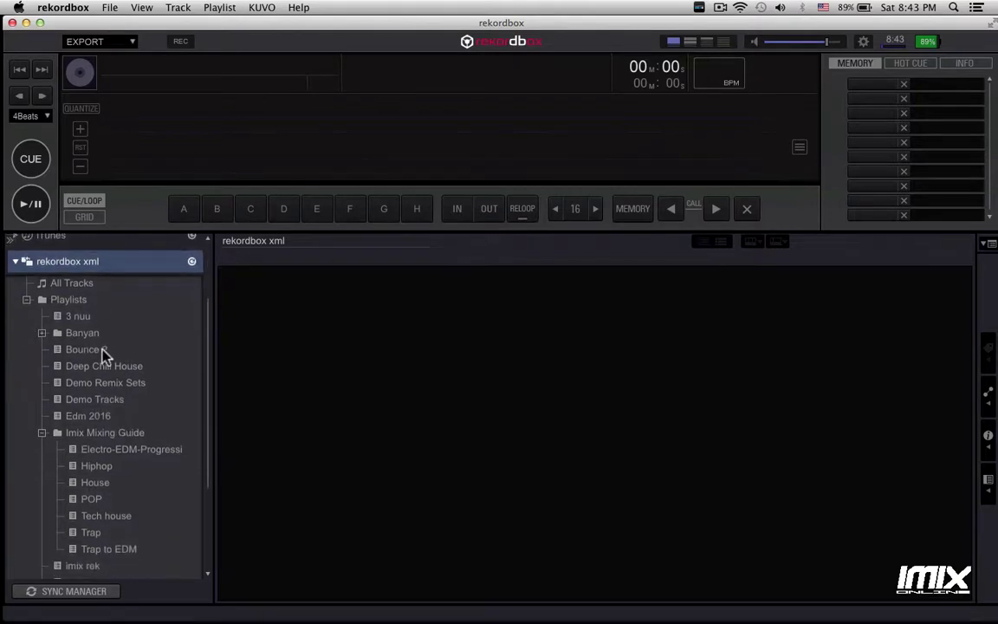
scroll(101, 355, "down", 3)
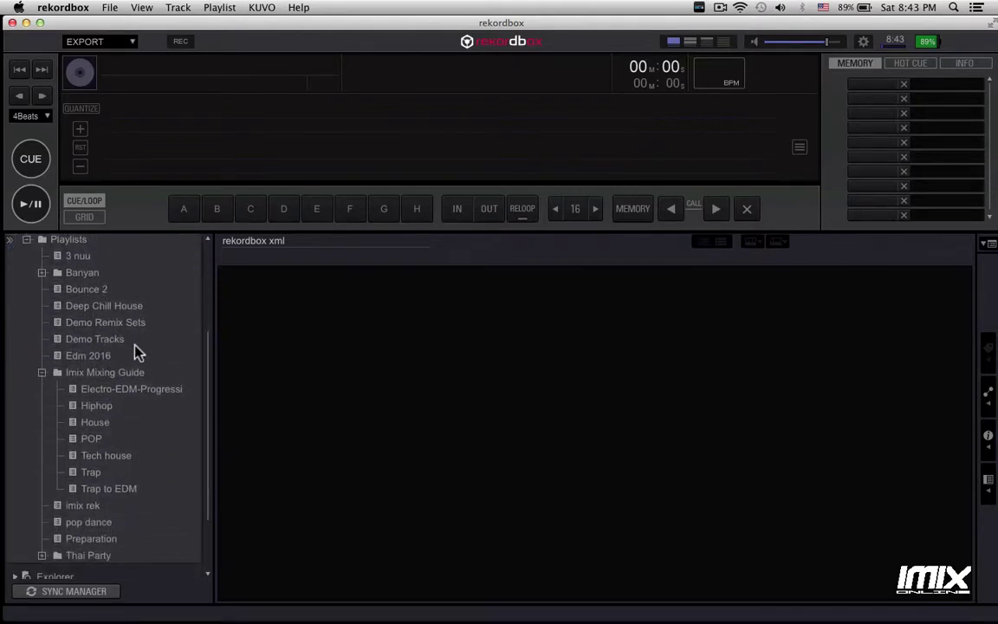
left_click(84, 510)
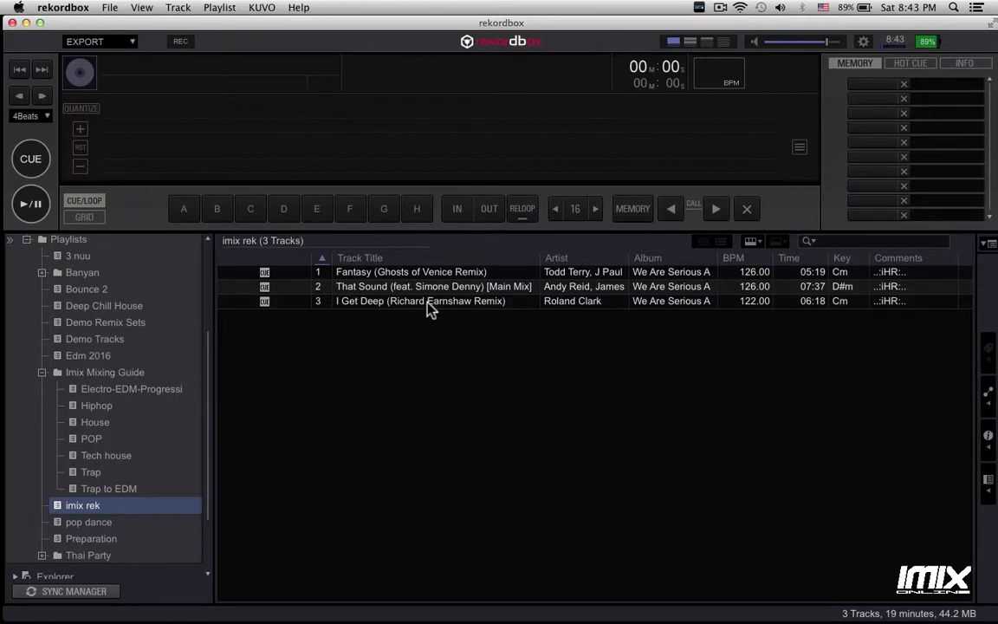
mouse_move(658, 617)
Import the imix rek playlist from rekordbox xml into the rekordbox playlists
scroll(84, 509, "up", 6)
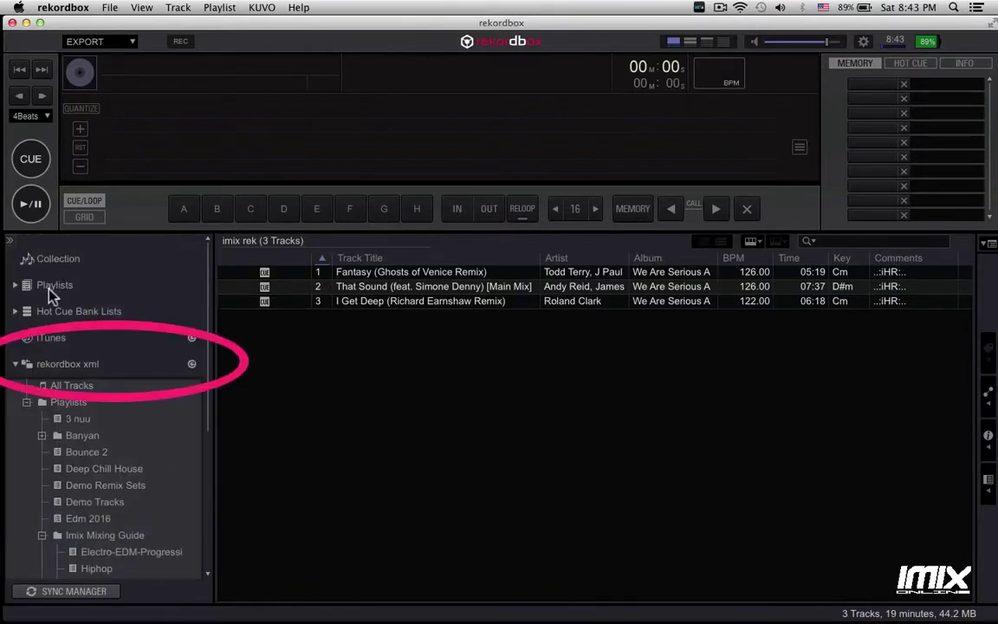
scroll(95, 383, "down", 6)
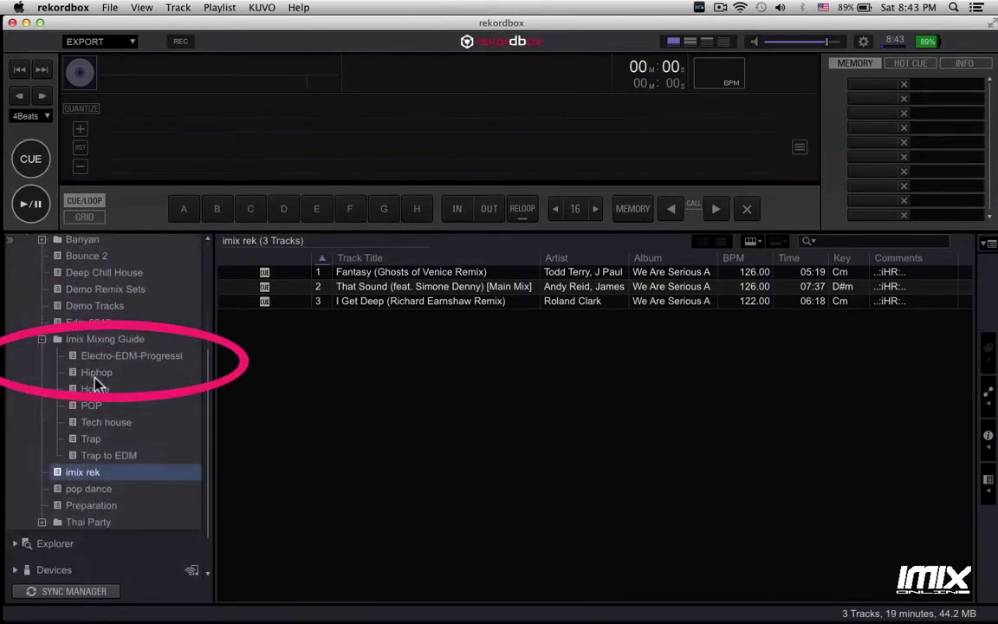
right_click(87, 475)
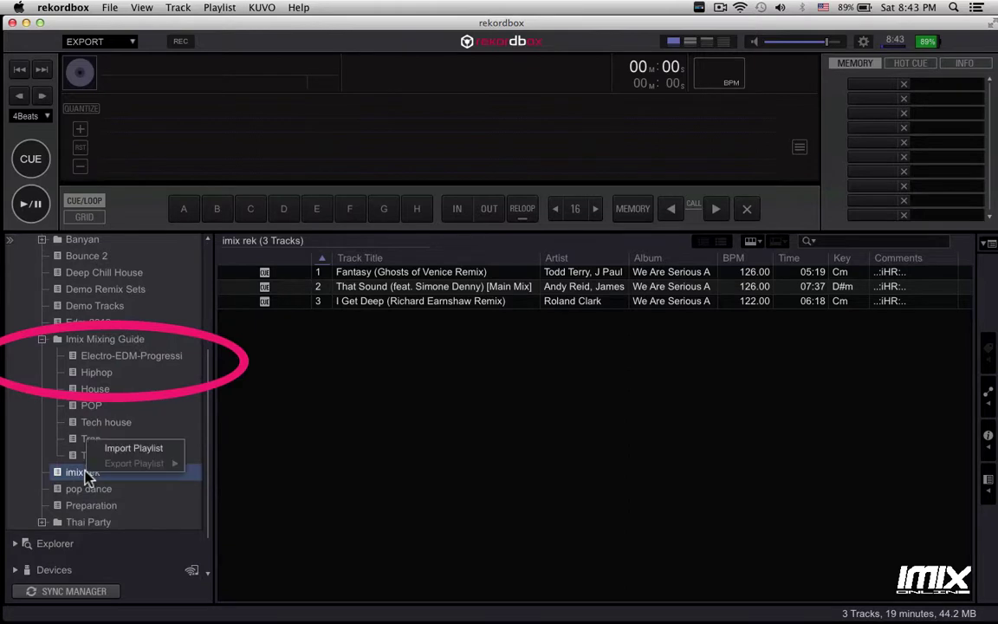
left_click(135, 453)
Open the imported imix rek playlist under Playlists and load Fantasy (Ghosts of Venice Remix) into the player
scroll(136, 453, "up", 5)
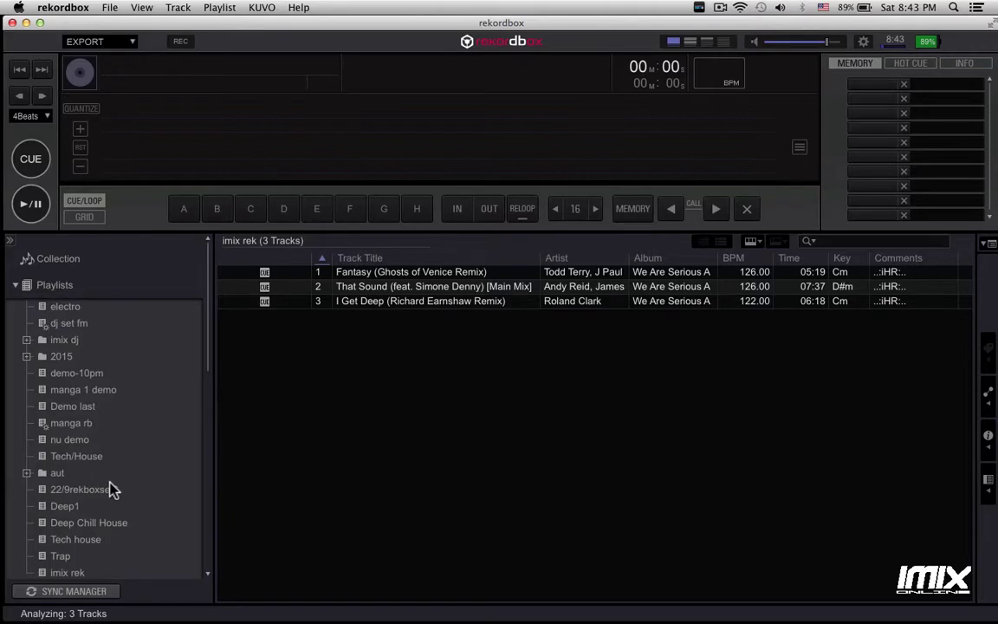
scroll(113, 489, "down", 2)
left_click(78, 542)
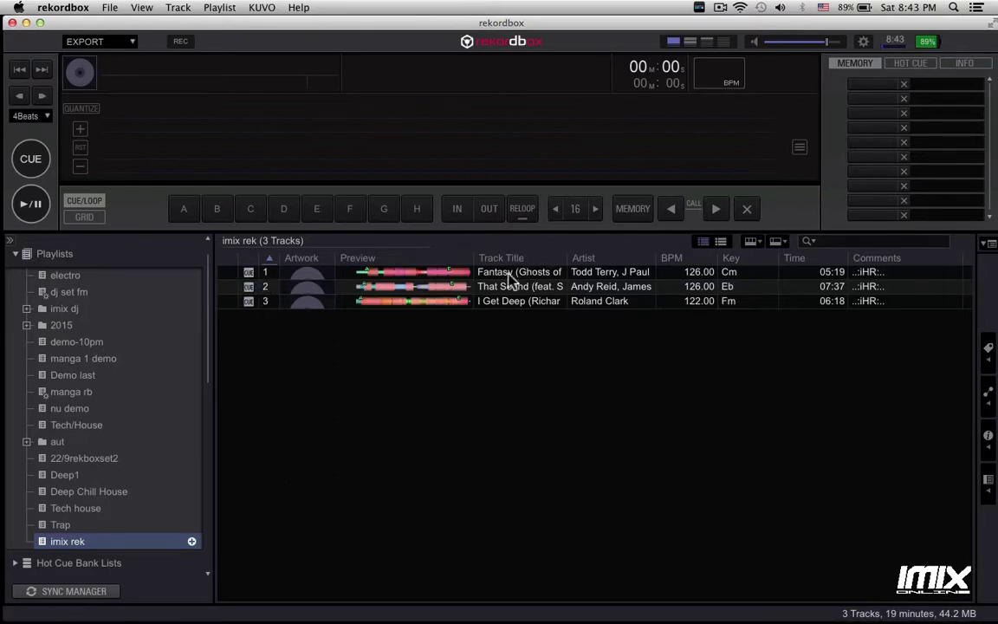
left_click_drag(510, 275, 461, 153)
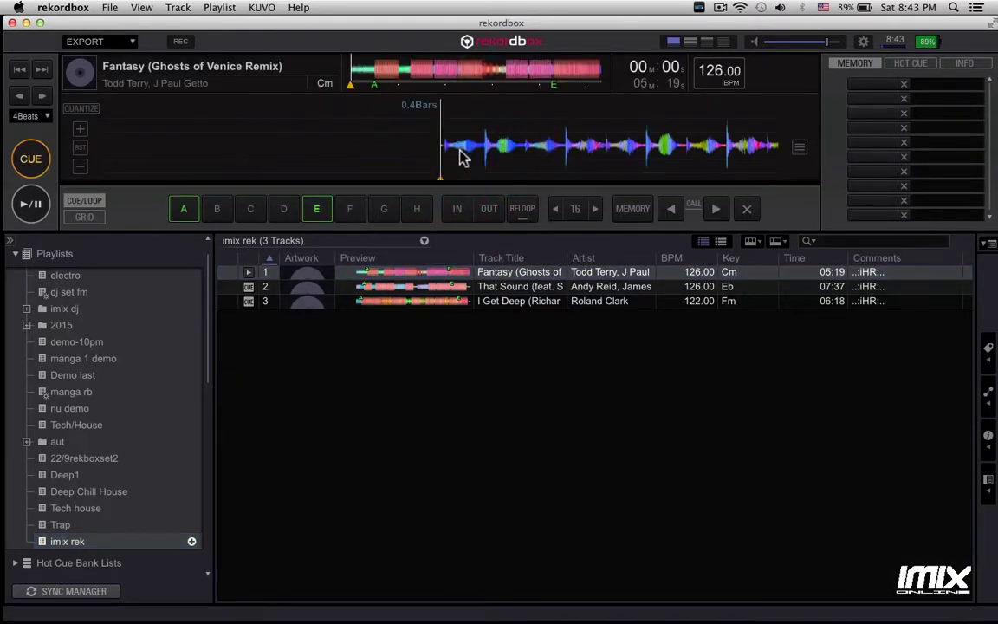
Check the imported hot cues A and E of Fantasy by playing from them and viewing the track's hot cue list
left_click(184, 209)
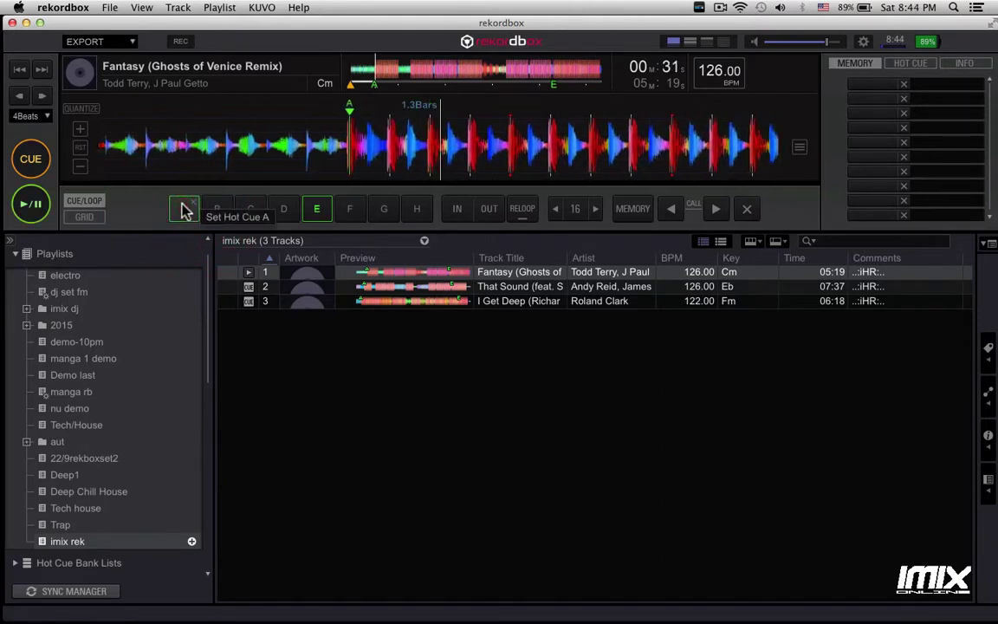
left_click(319, 210)
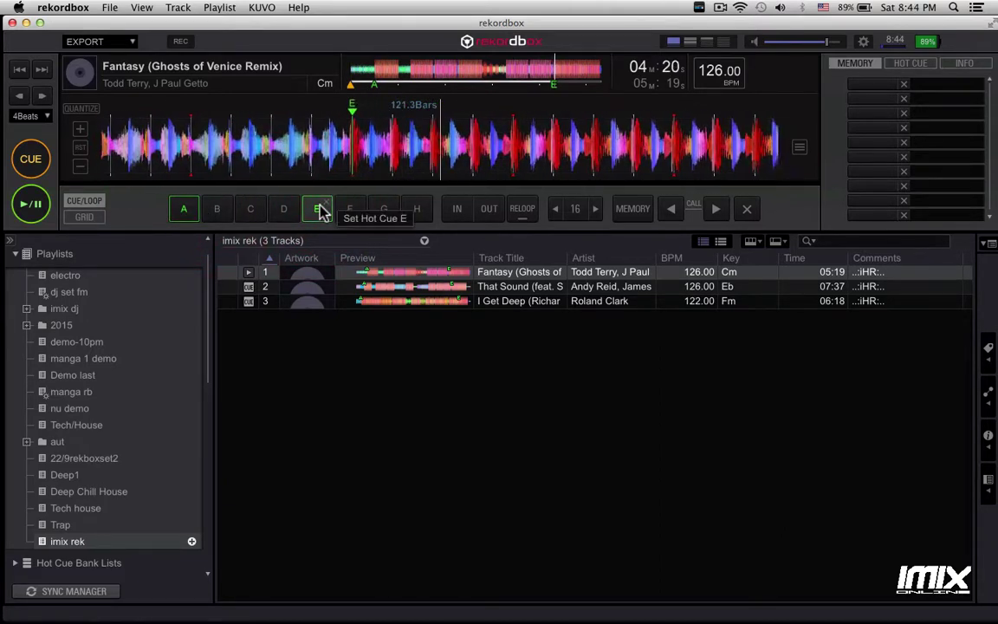
left_click(31, 158)
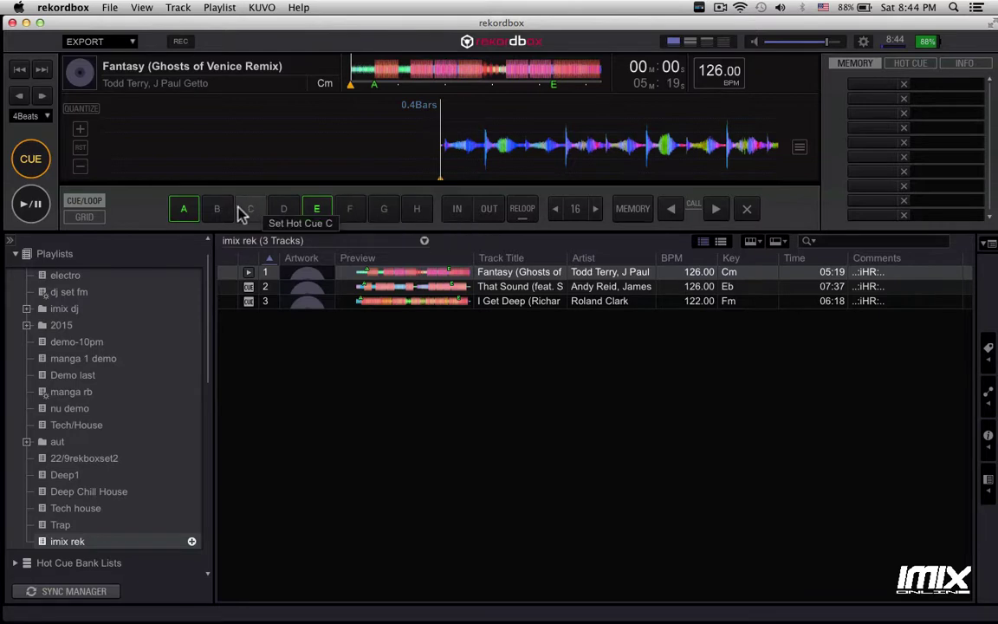
left_click(903, 64)
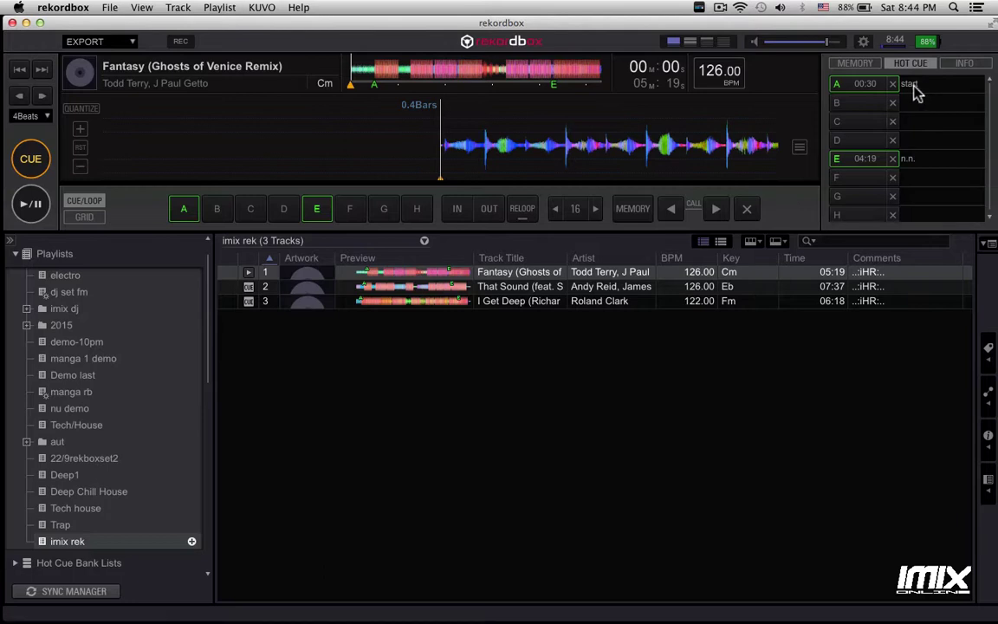
left_click(320, 209)
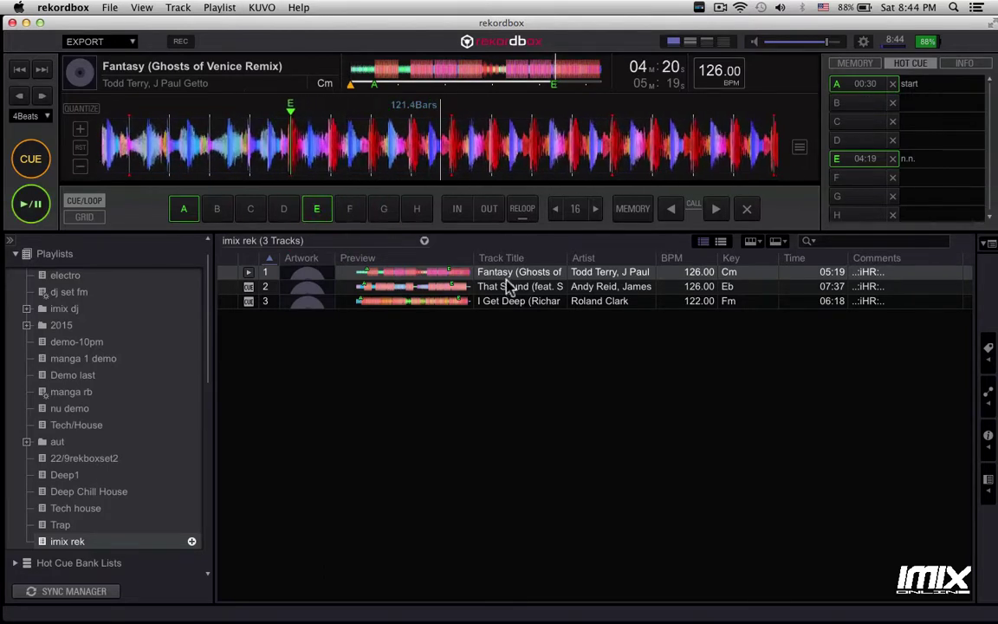
Load That Sound (feat. Simone Denny) [Main Mix] into the player and check which options the imix rek playlist offers
left_click_drag(508, 286, 527, 129)
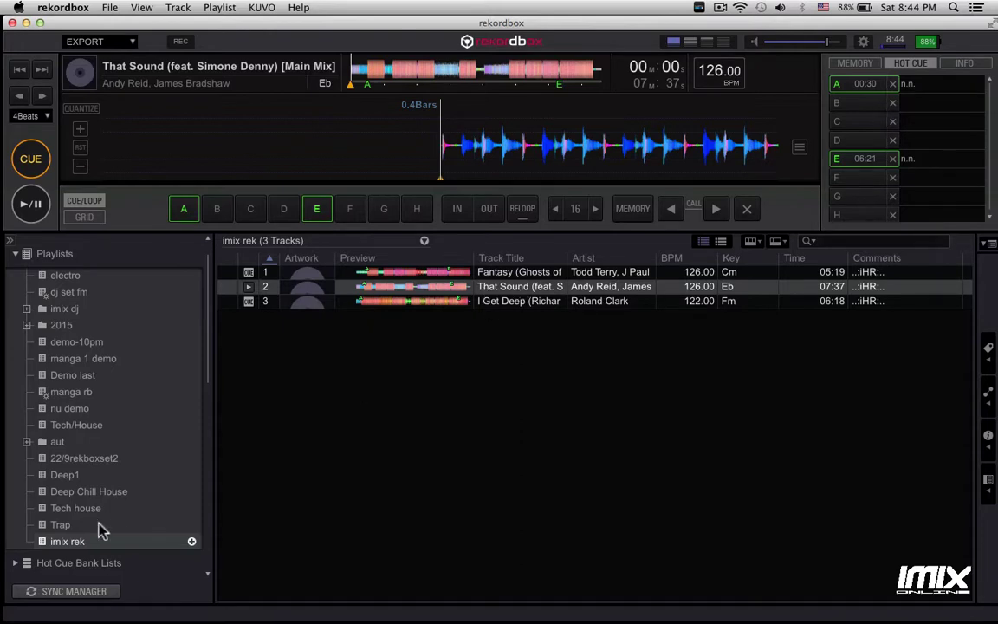
right_click(74, 543)
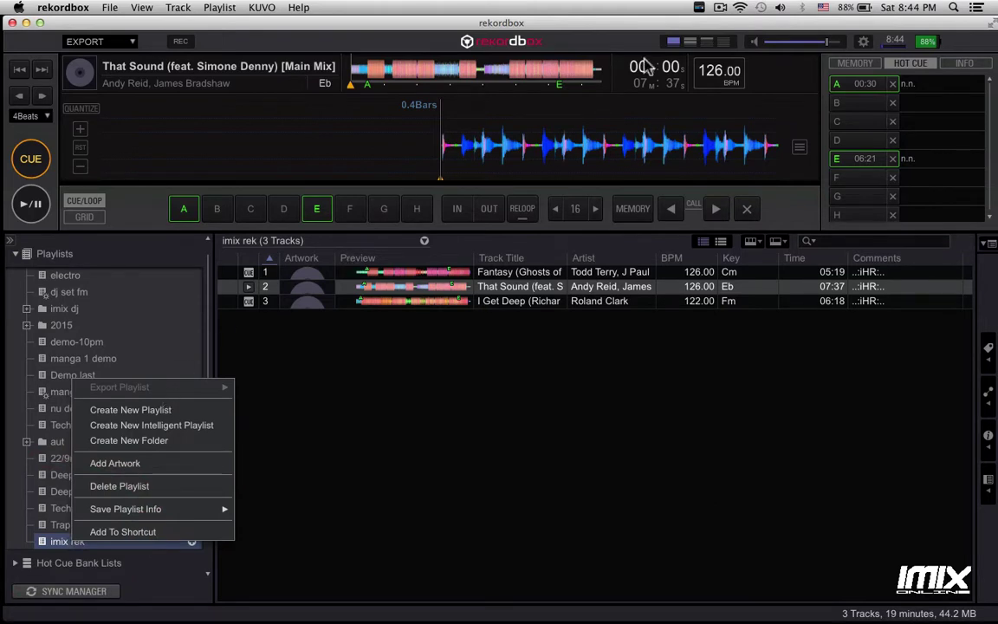
left_click(321, 385)
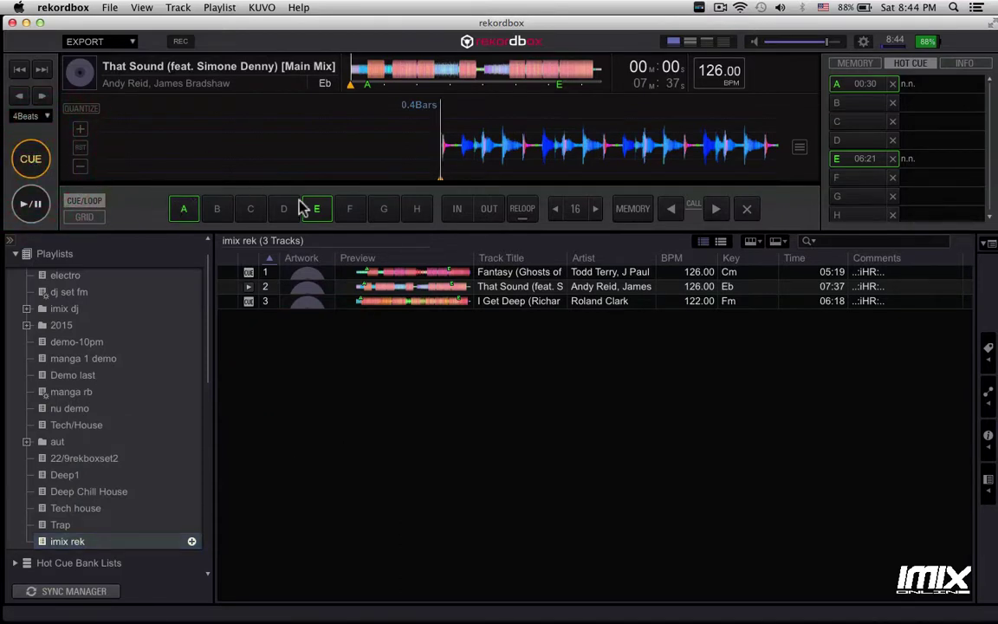
Replace hot cue A of That Sound with one at 00:00, test it, and compare the memory and hot cue lists
left_click(190, 209, "shift")
left_click(187, 215)
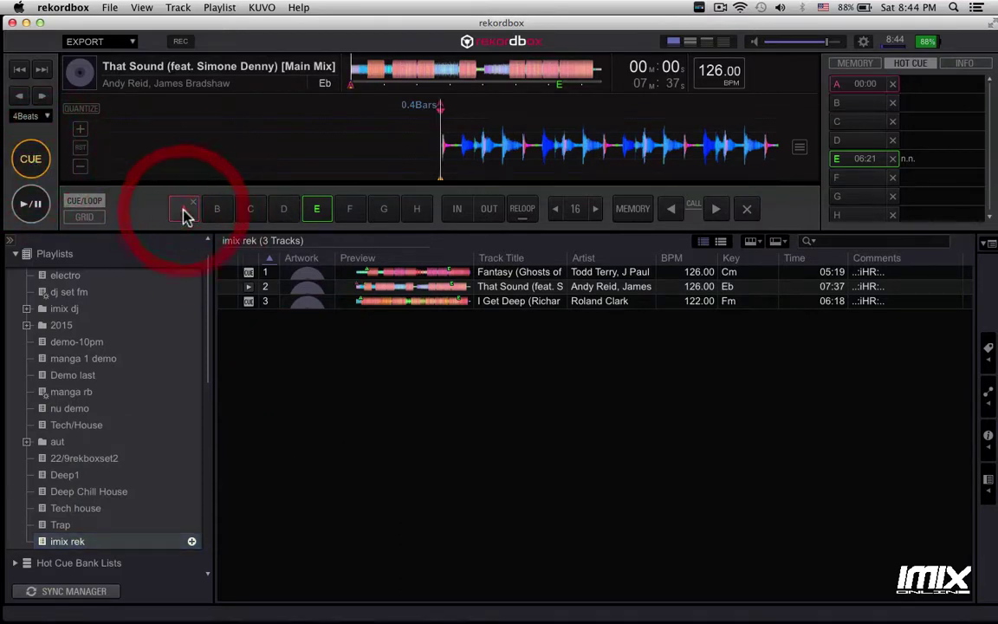
left_click(188, 212)
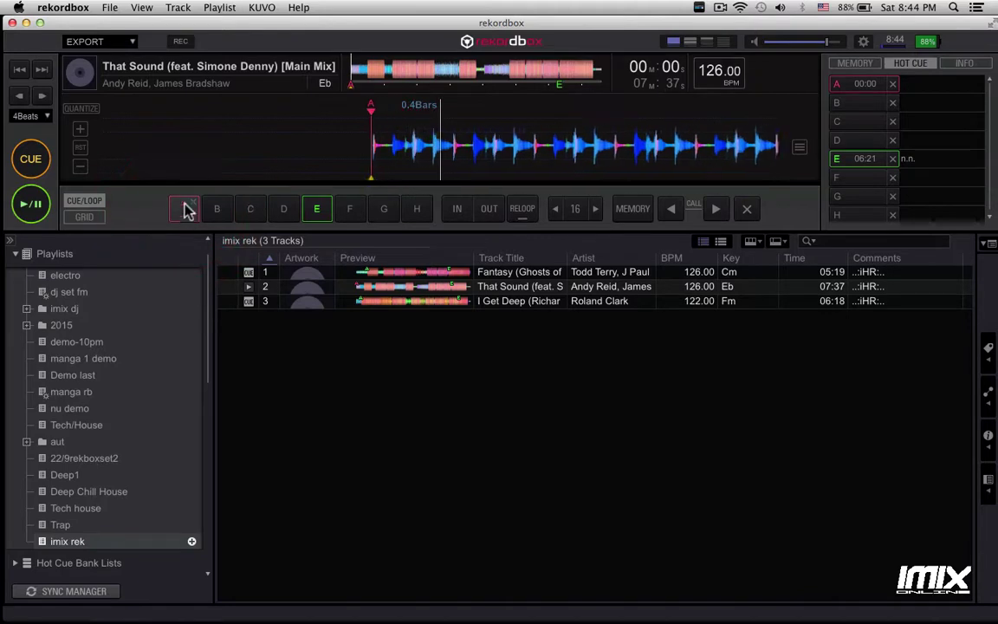
left_click(36, 160)
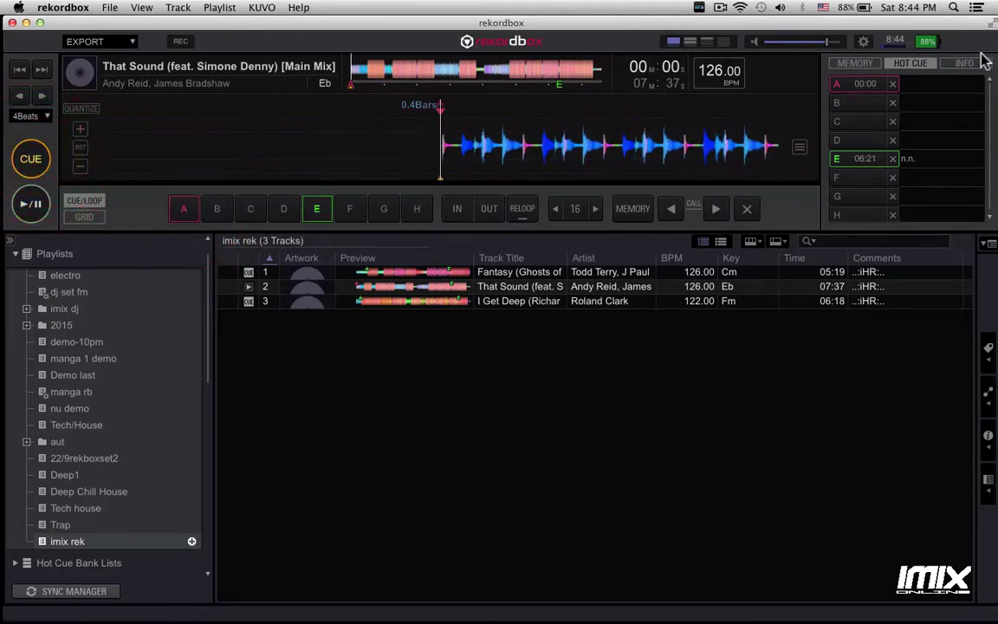
left_click(856, 65)
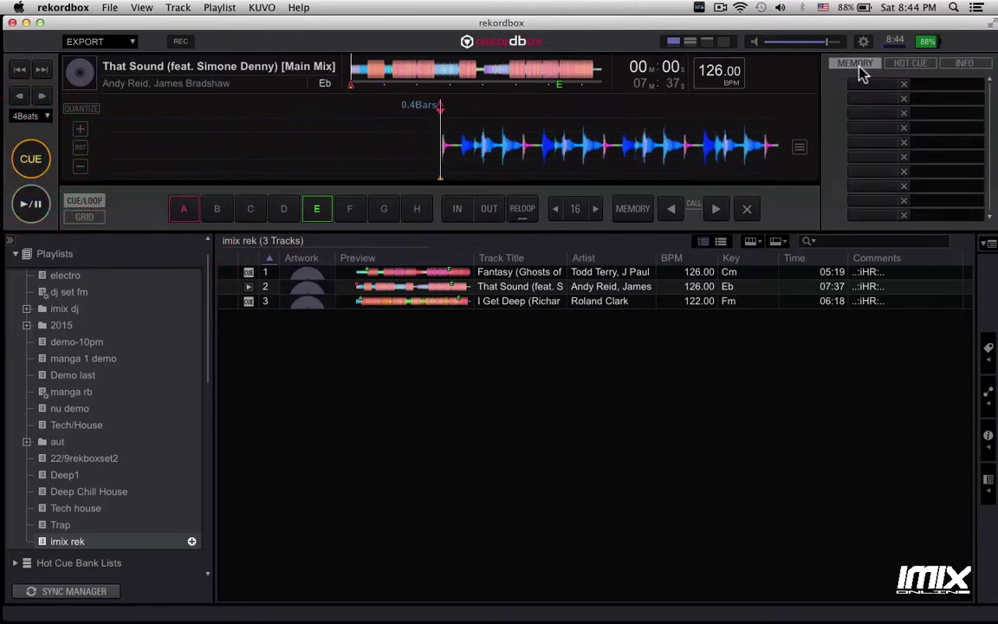
left_click(914, 66)
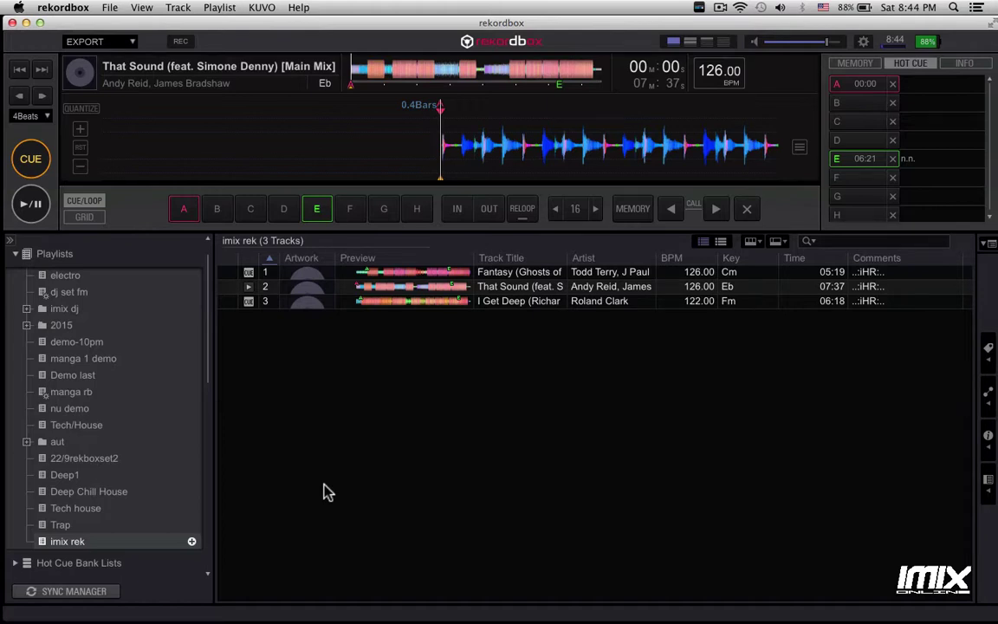
Change rekordbox to Performance mode and test playback of Fantasy (Ghosts of Venice Remix) on deck 1 from its cue point
left_click(102, 42)
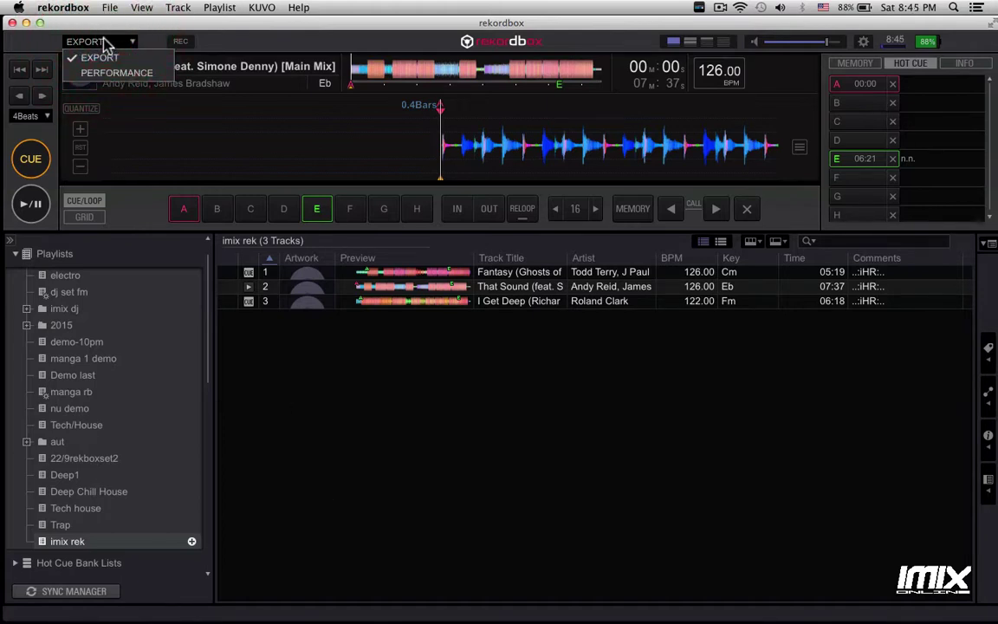
left_click(110, 74)
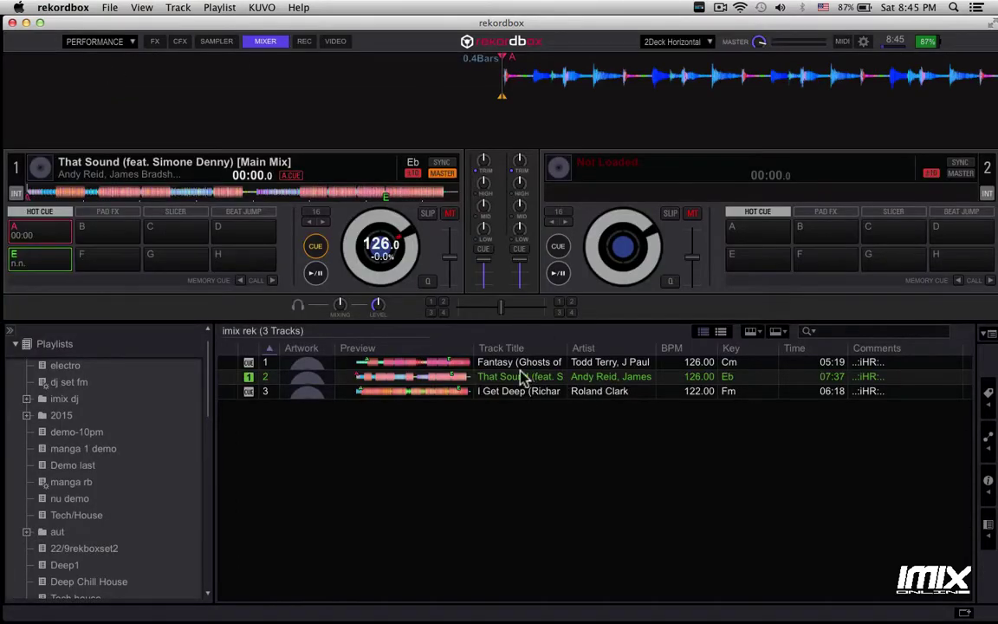
left_click_drag(499, 365, 295, 218)
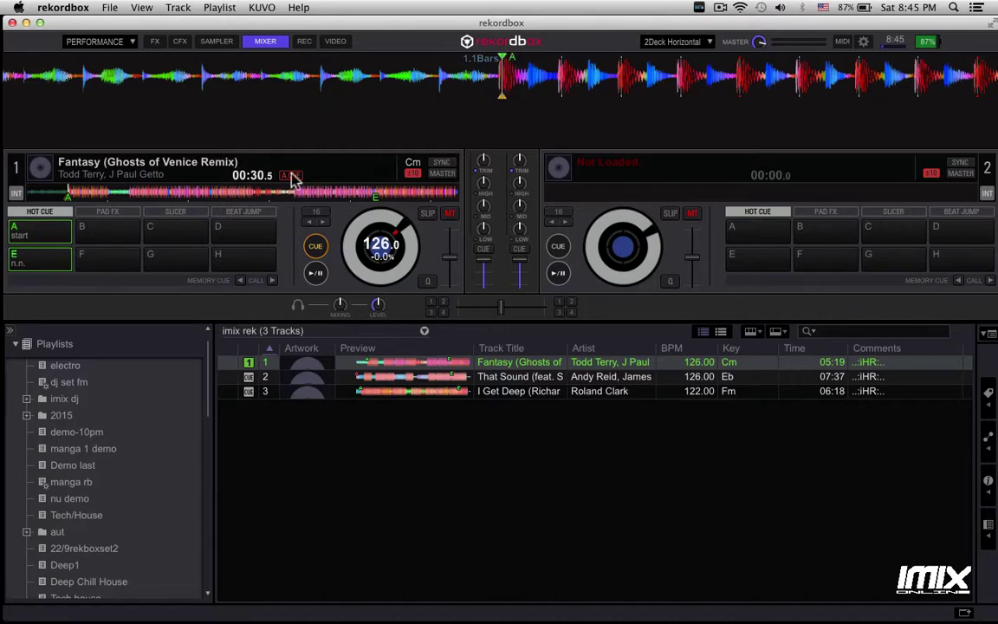
left_click(315, 273)
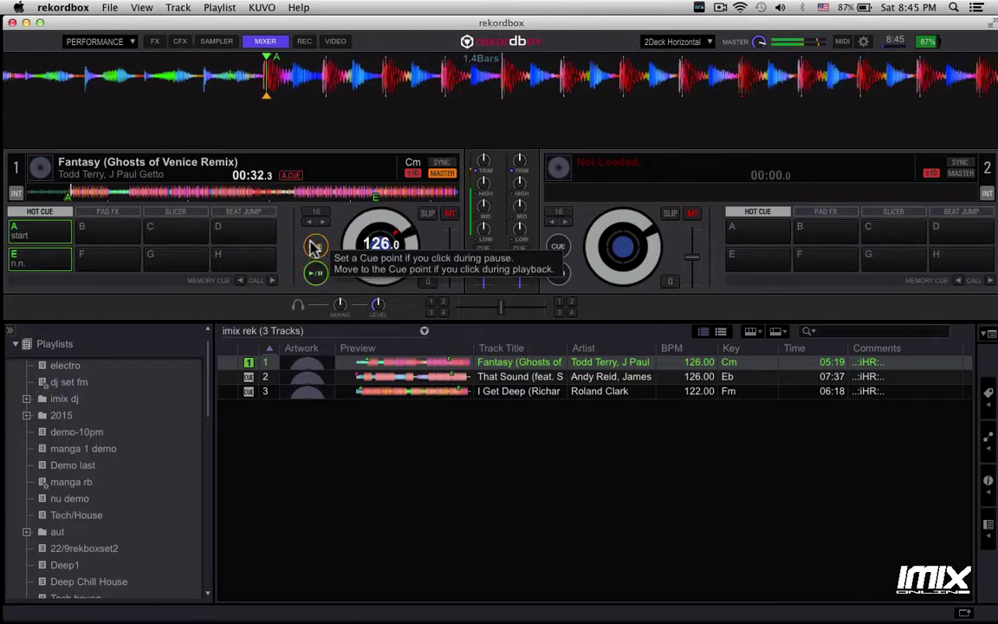
left_click(314, 247)
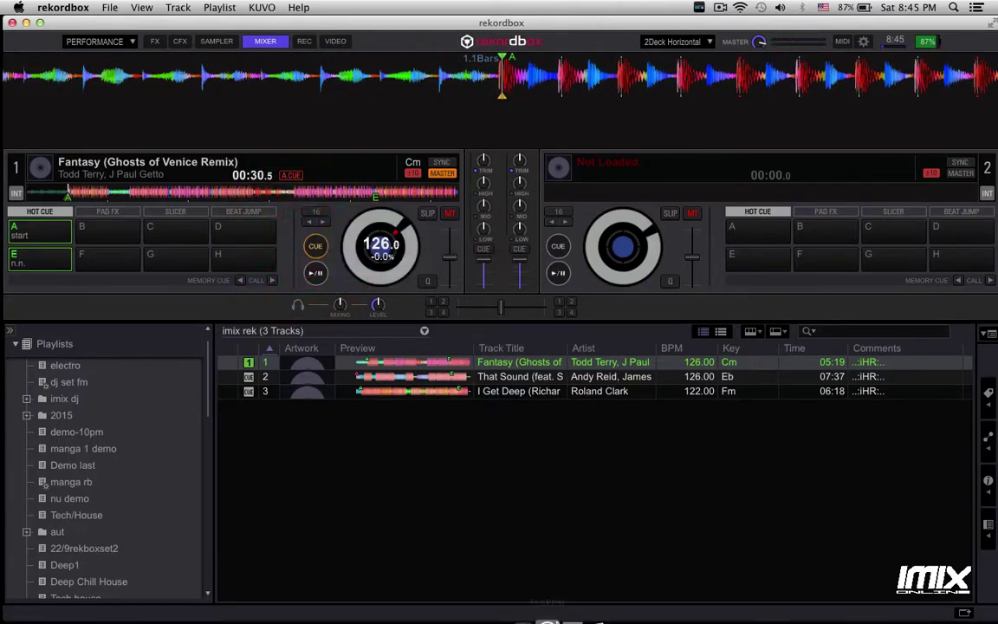
Close rekordbox and launch Serato DJ
mouse_move(547, 620)
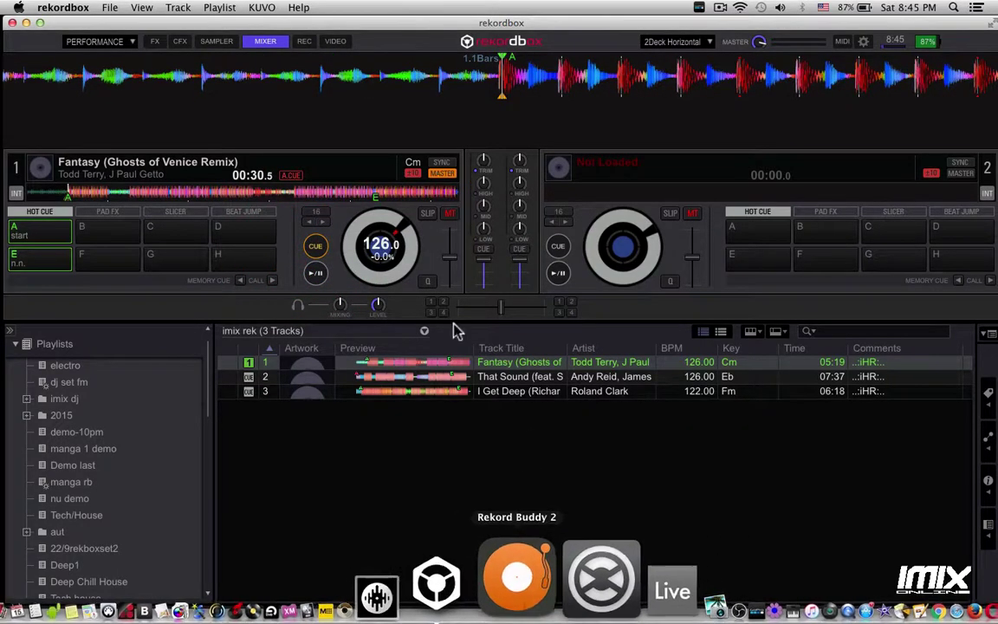
left_click(12, 24)
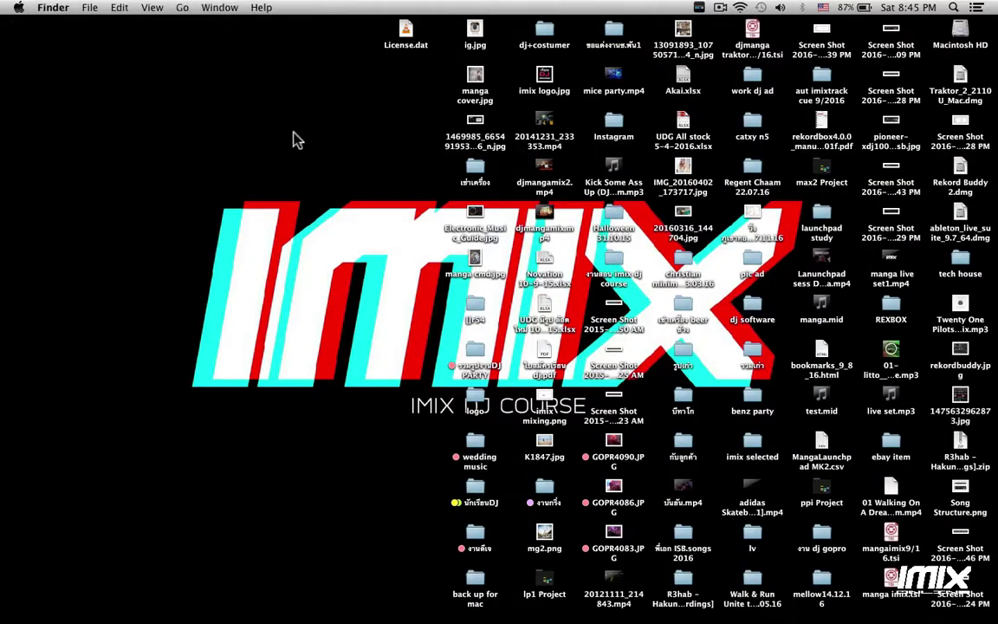
mouse_move(160, 611)
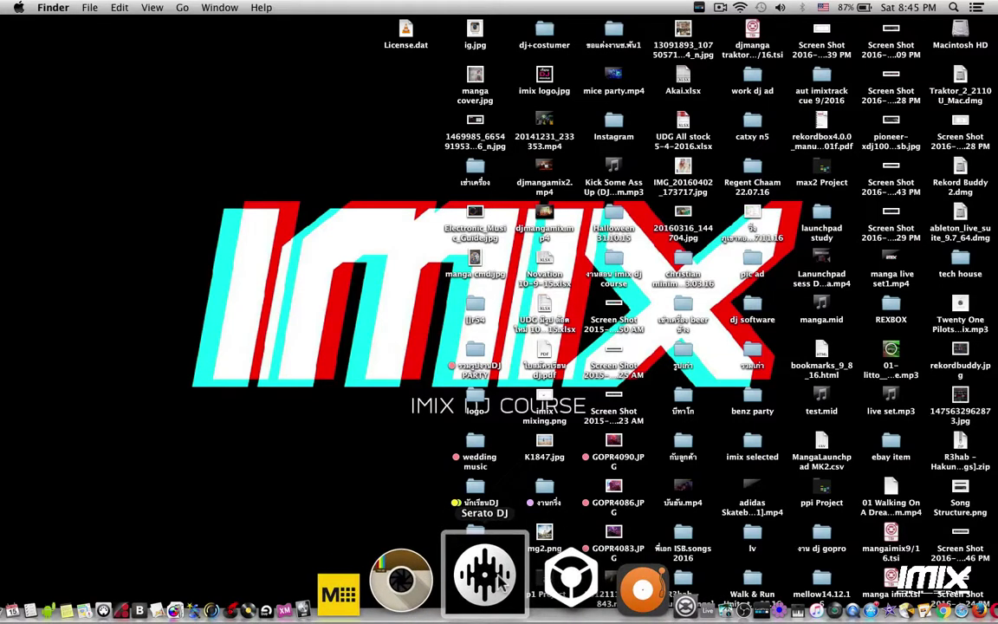
left_click(500, 587)
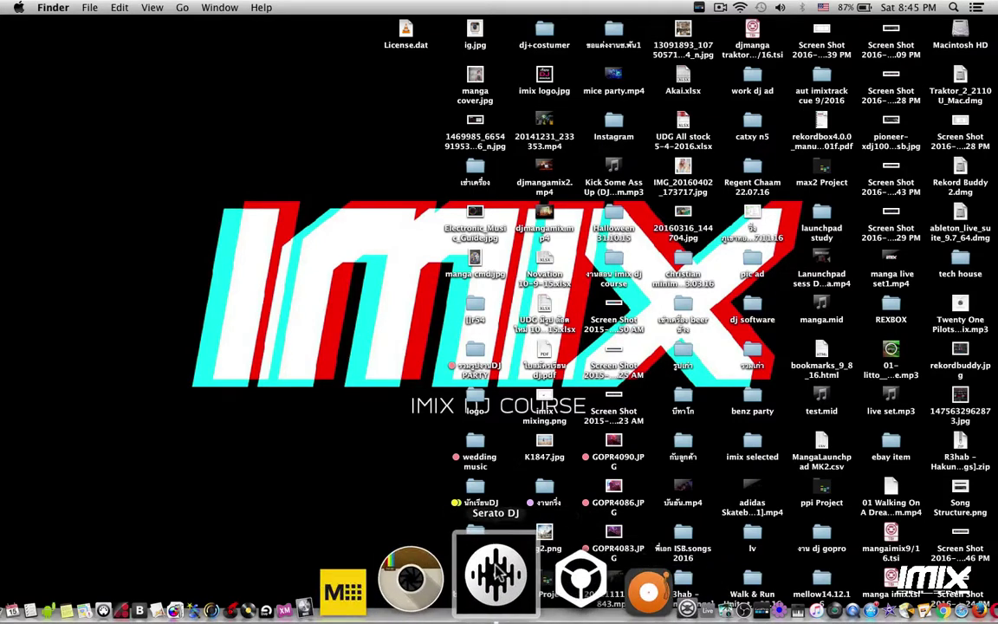
left_click(496, 572)
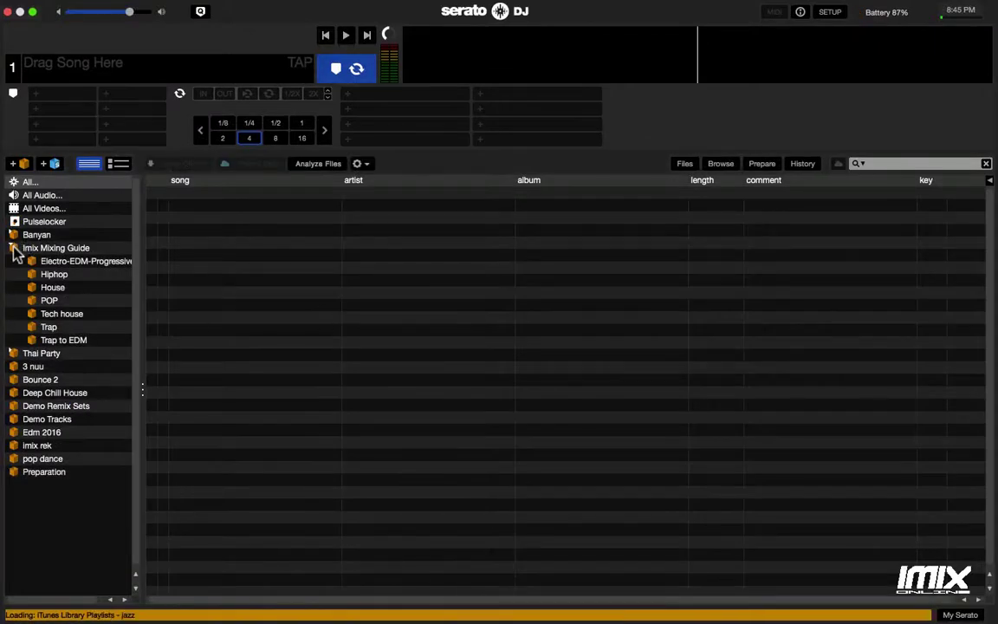
Open the imix rek crate and load Fantasy (Ghosts of Venice Remix) onto deck 1 to check its cue points
left_click(42, 381)
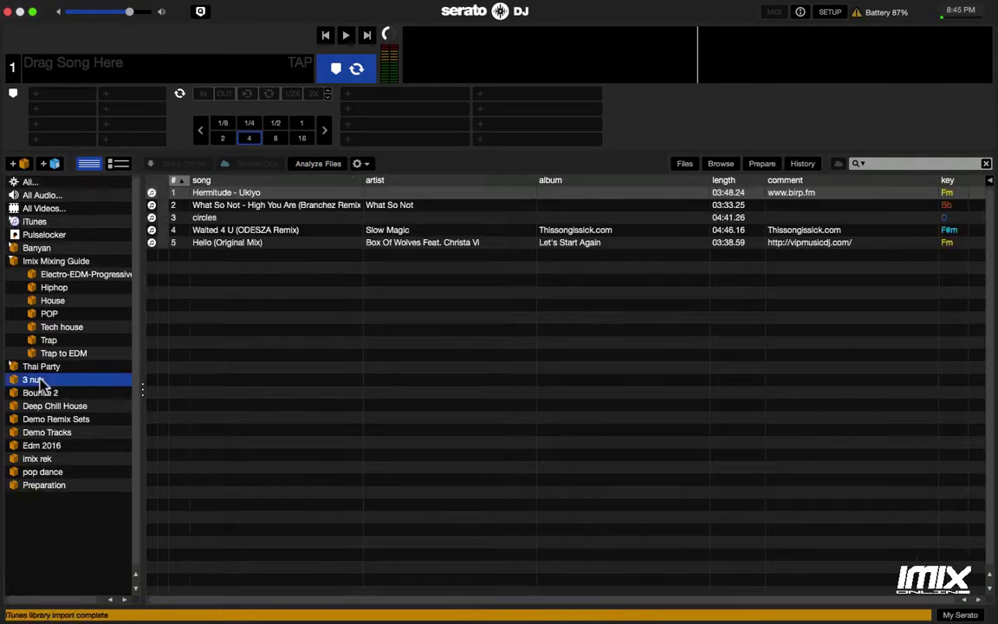
left_click(45, 461)
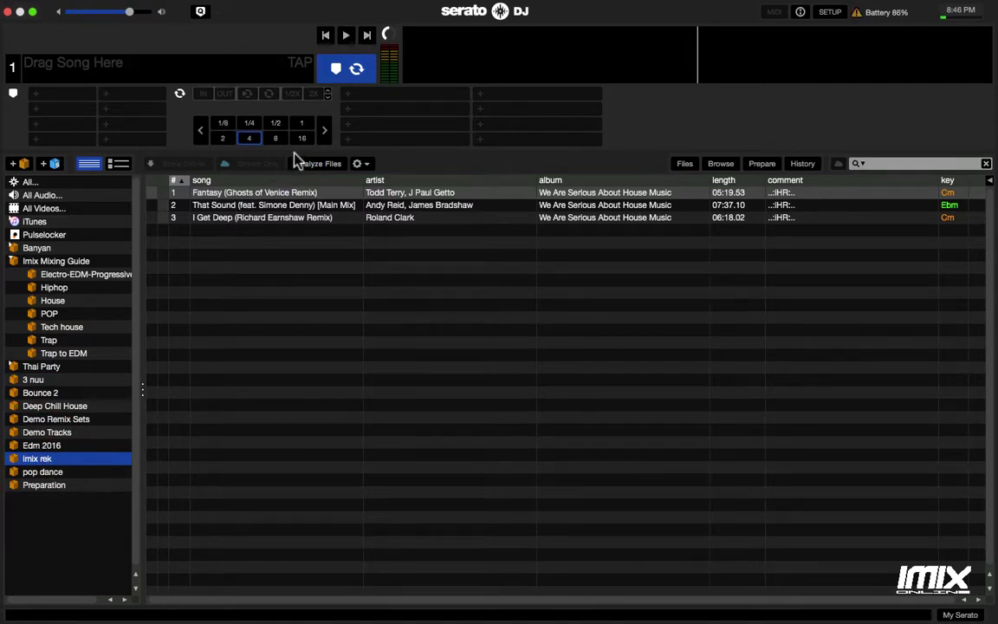
left_click_drag(245, 198, 258, 74)
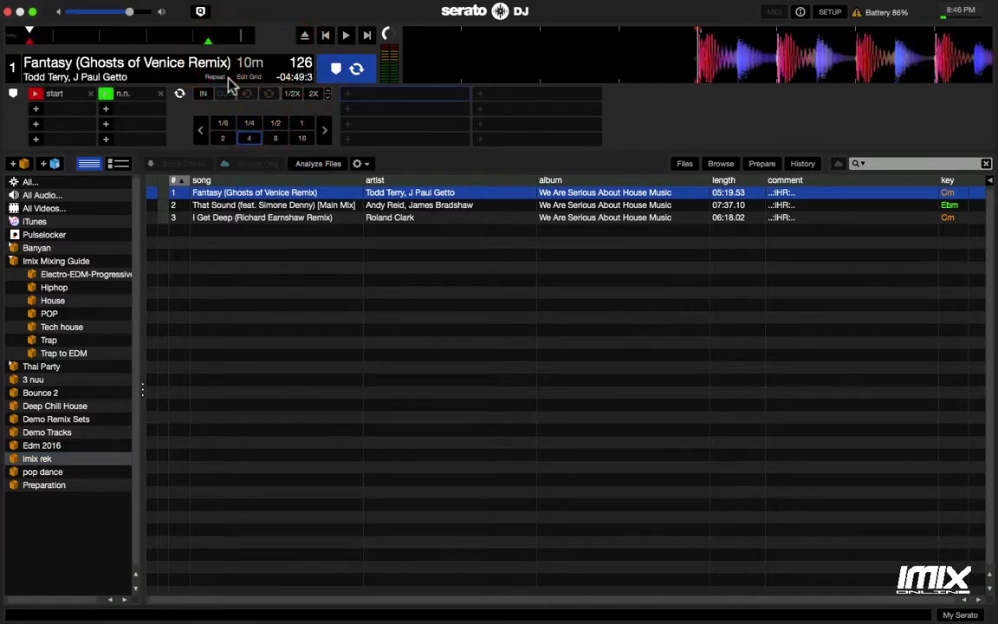
Play Fantasy (Ghosts of Venice Remix) on deck 1 from its "start" cue point, check the beatgrid, and stop playback
left_click(39, 97)
left_click(39, 97)
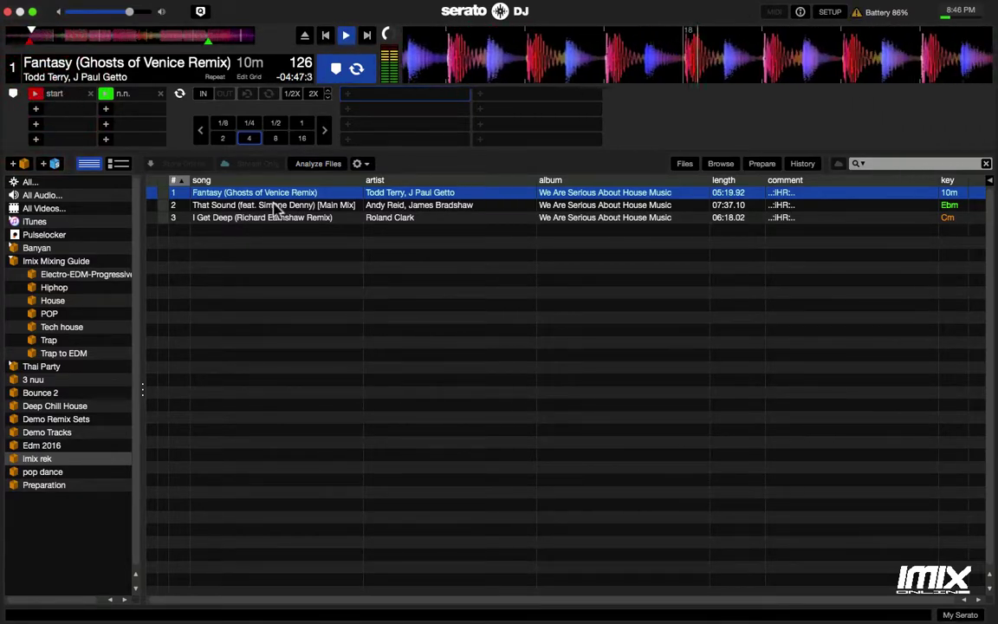
key("space")
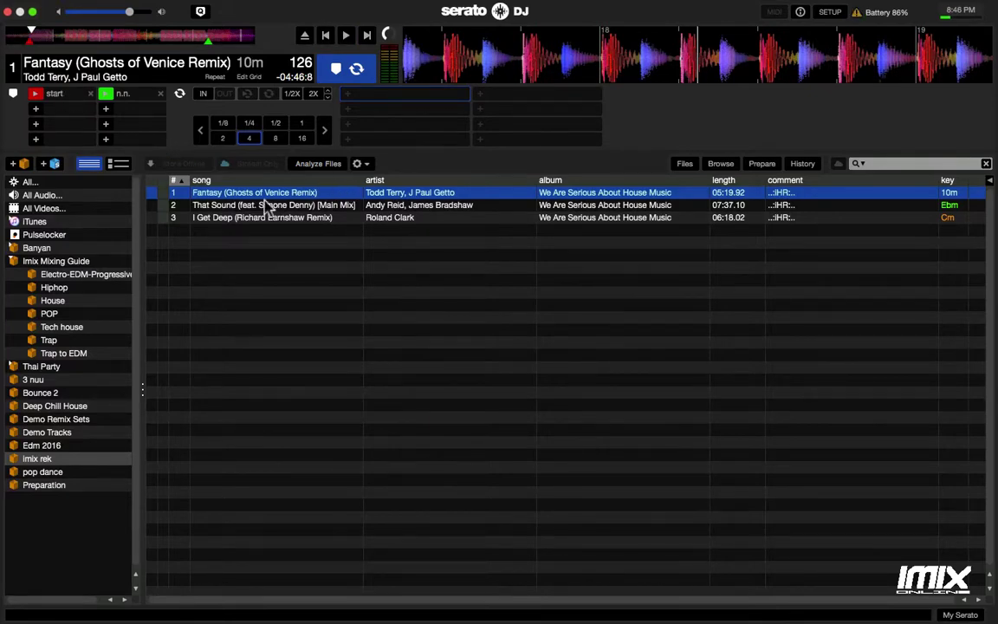
Load That Sound and I Get Deep (Richard Earnshaw Remix) onto deck 1 one after the other, testing each from its first cue point
left_click_drag(260, 204, 437, 41)
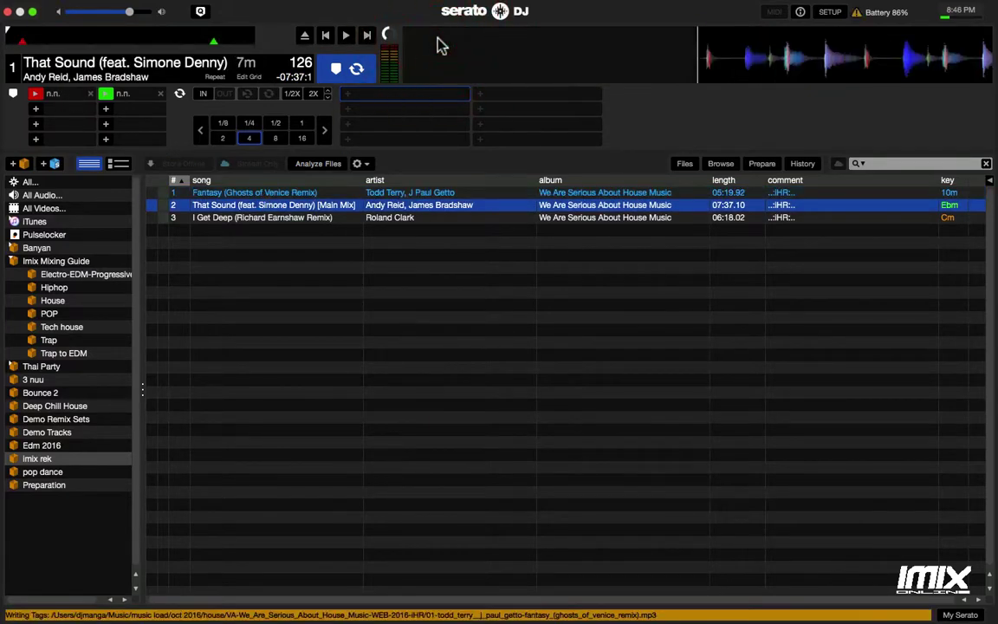
key("space")
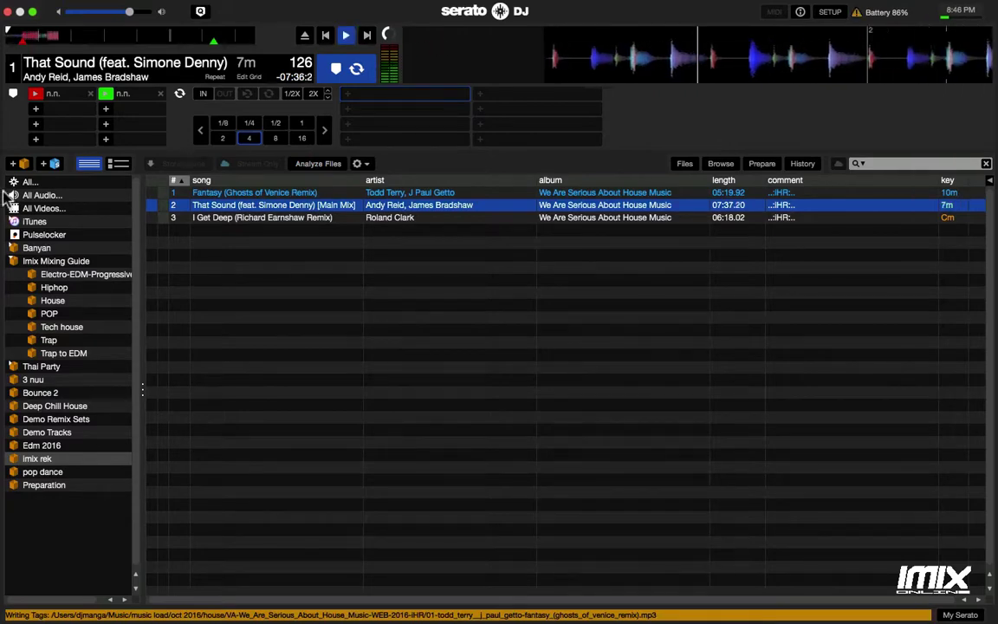
left_click(36, 96)
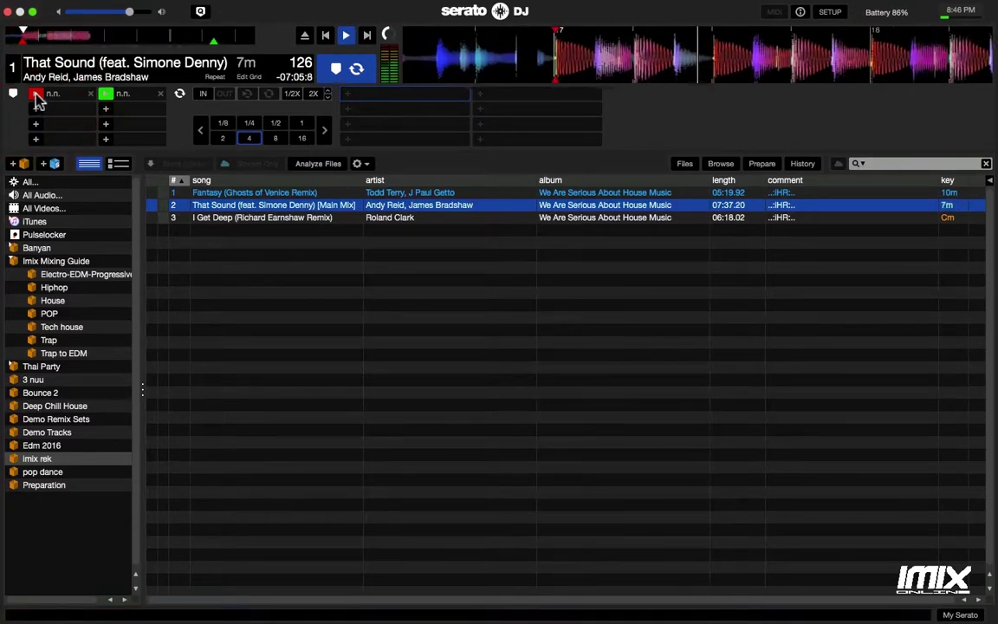
left_click_drag(457, 51, 728, 52)
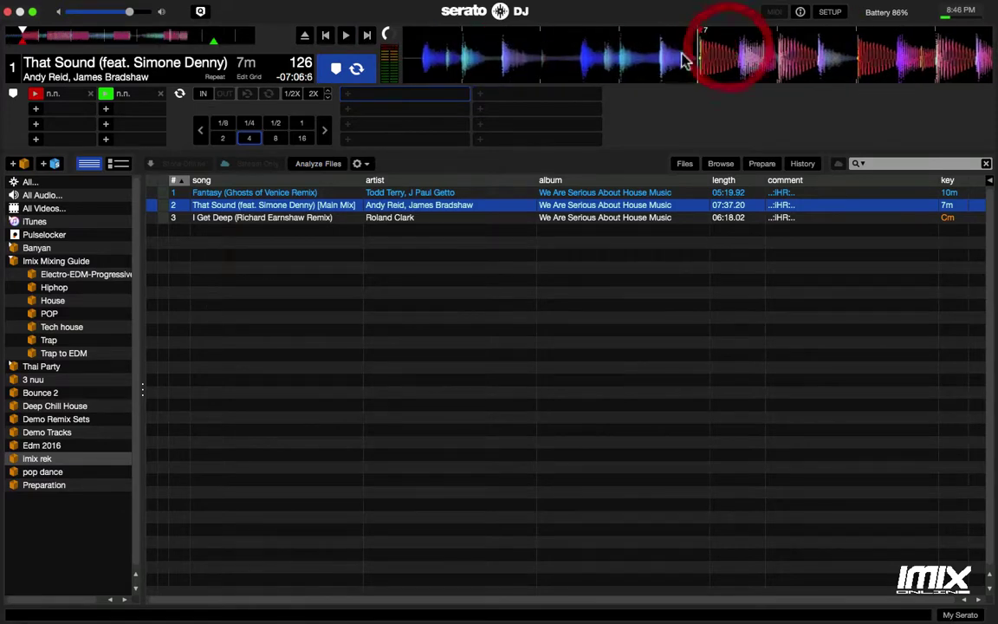
left_click_drag(243, 218, 702, 65)
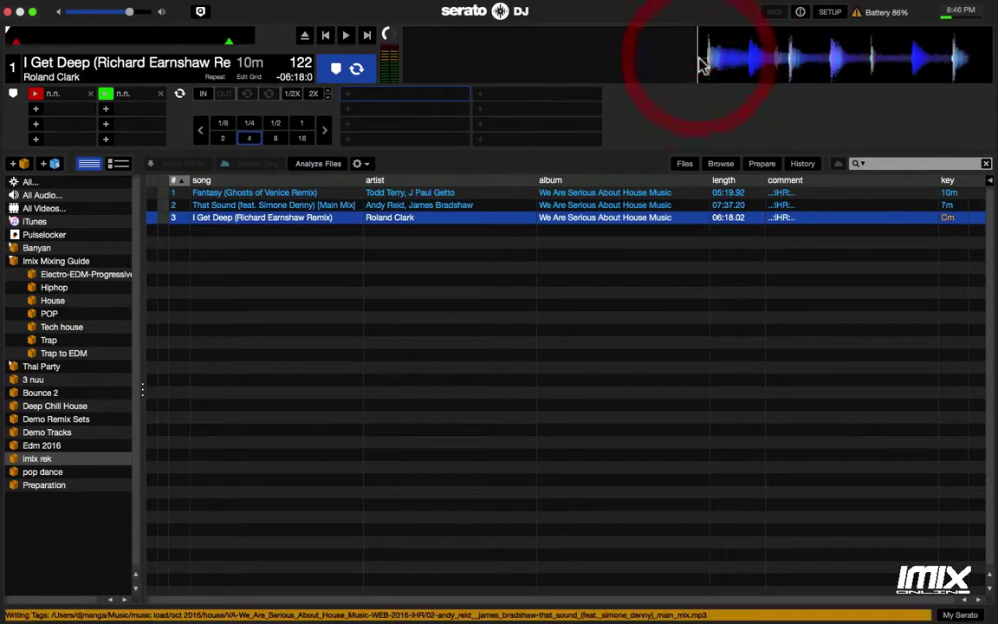
left_click(39, 98)
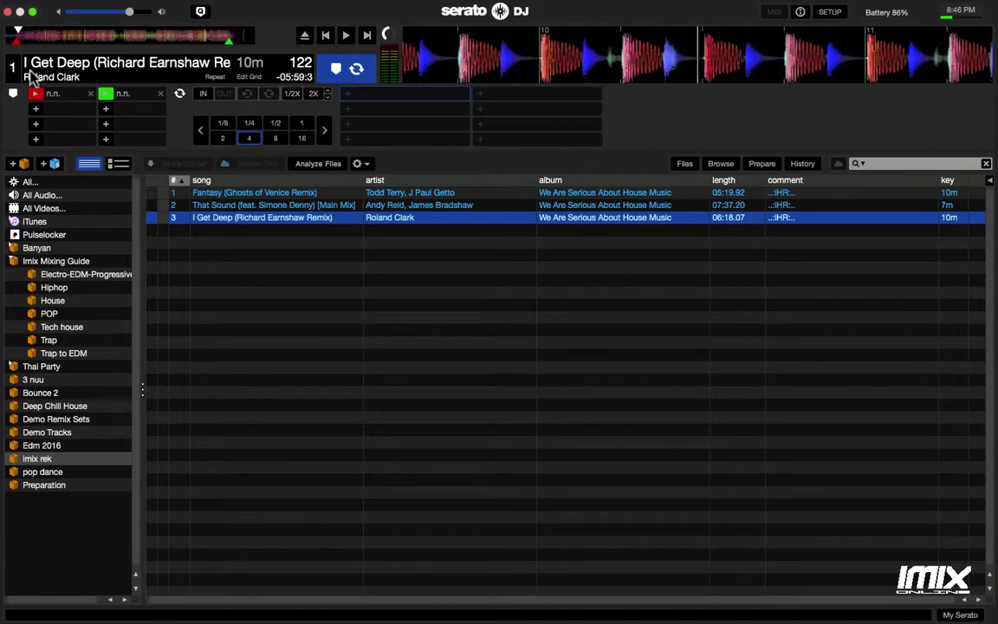
Exit Serato DJ, keeping the Backup Library option enabled
left_click(7, 12)
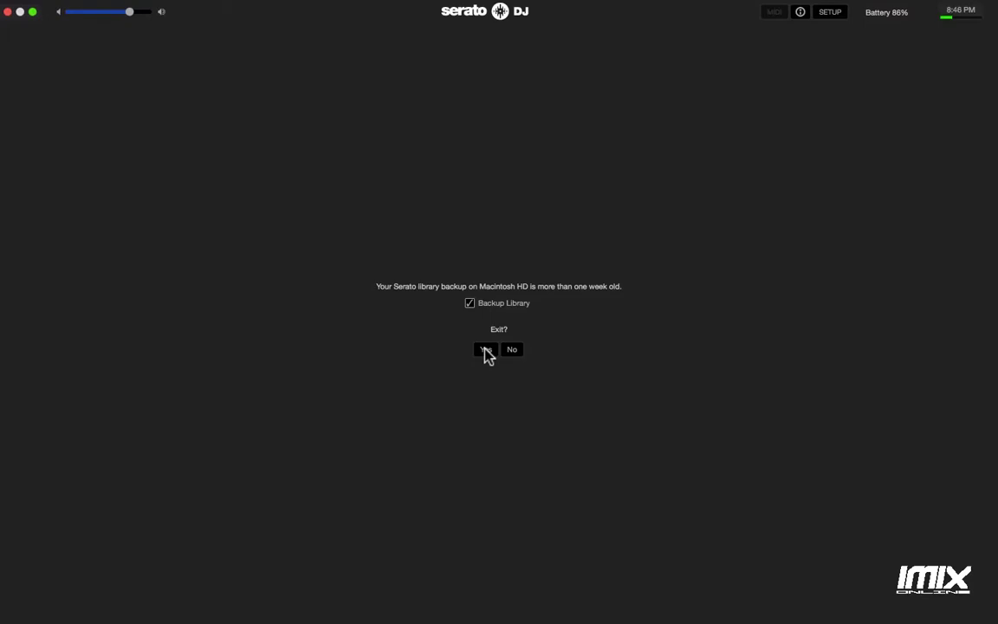
left_click(487, 350)
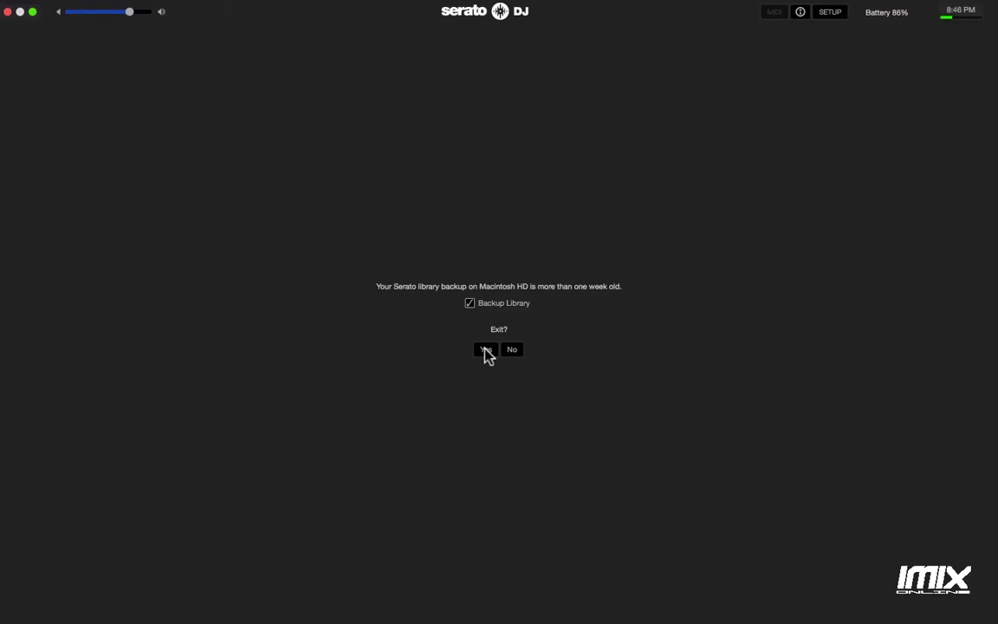